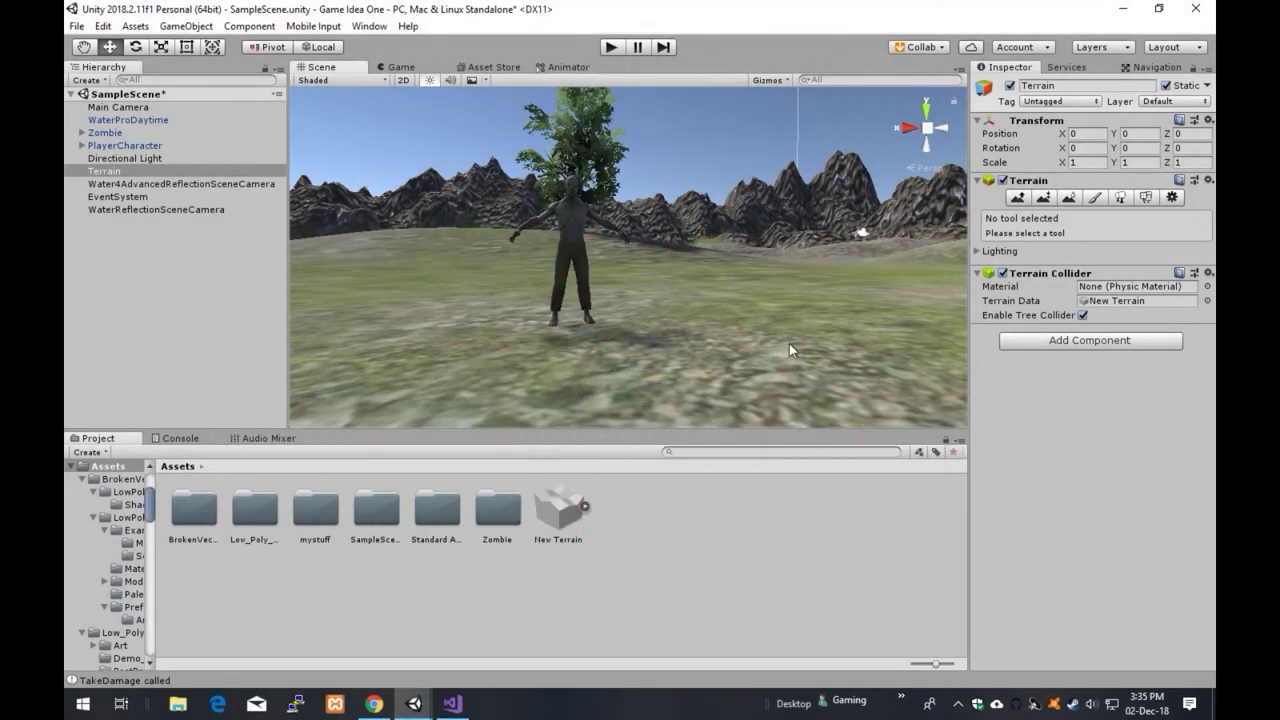
Examine the zombie model and the surrounding terrain, trees and lake in the scene.
right_click_drag(789, 343, 652, 240)
key("s")
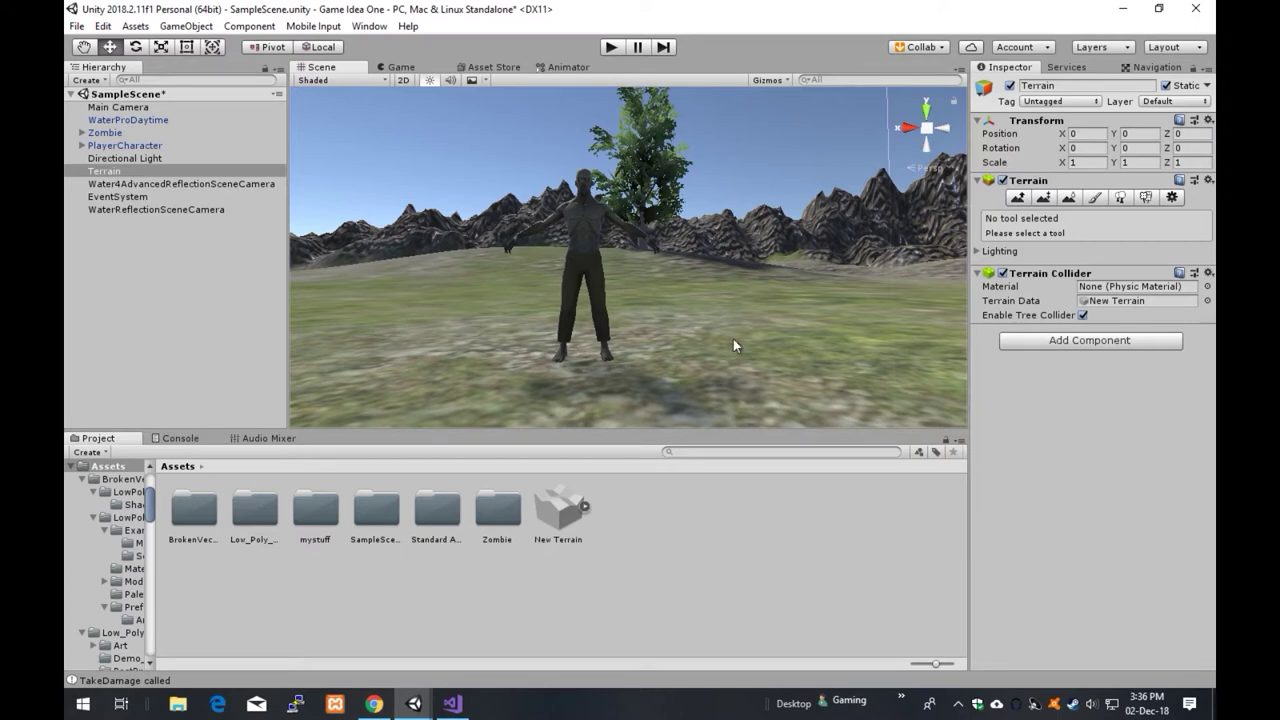
left_click(585, 215)
left_click(699, 263)
left_click(602, 216)
left_click(693, 285)
left_click(591, 222)
left_click(686, 233)
left_click_drag(822, 331, 1013, 323, "alt")
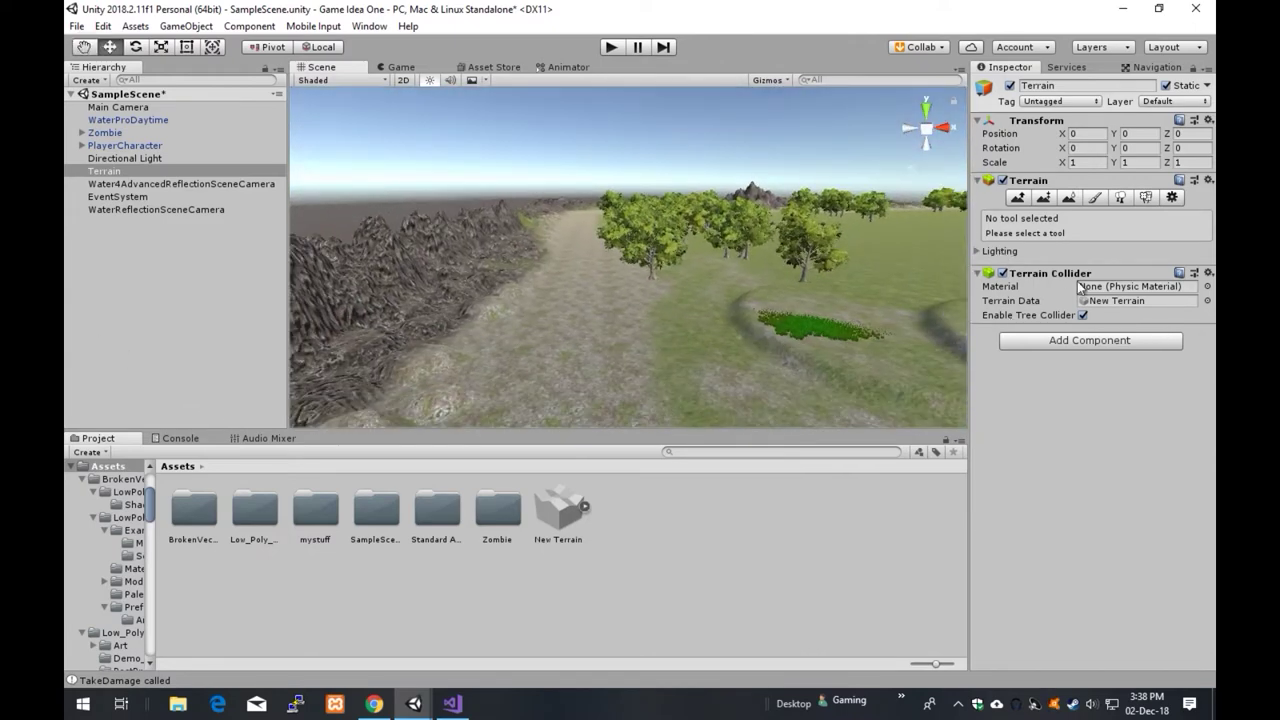
left_click_drag(646, 303, 65, 333, "alt")
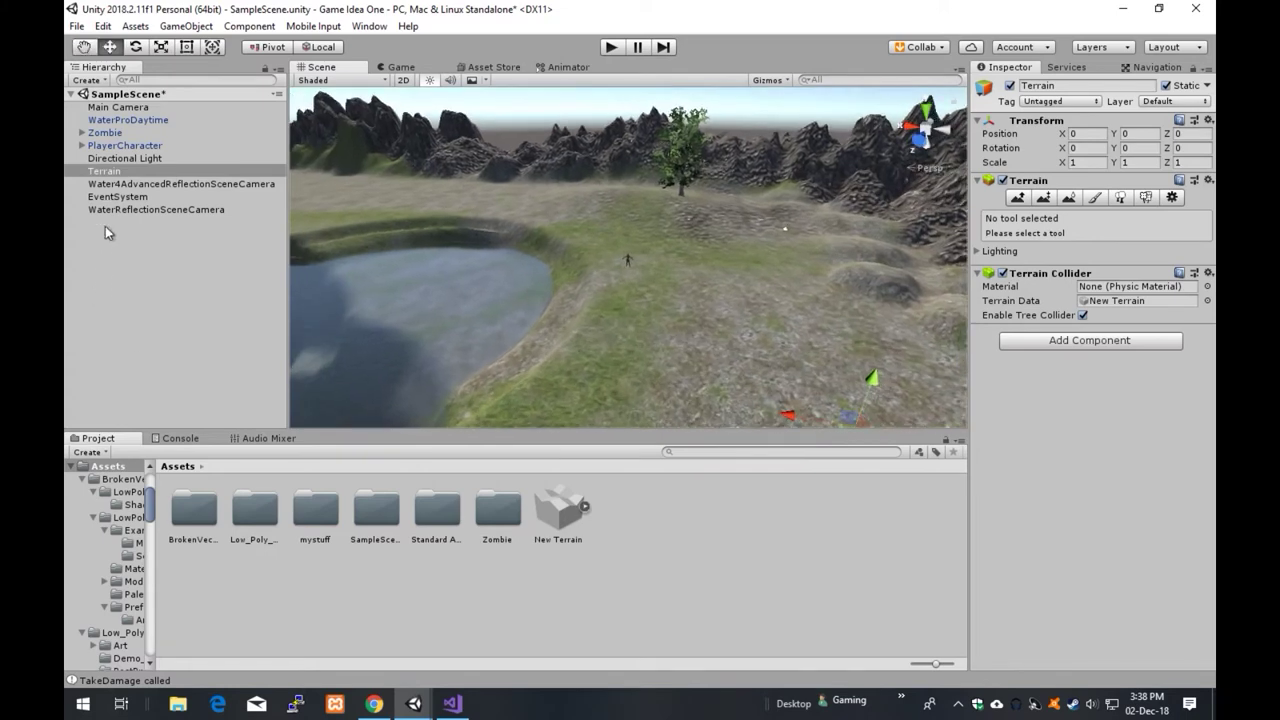
Frame the Zombie and the PlayerCharacter in the scene to review their components.
left_click(116, 134)
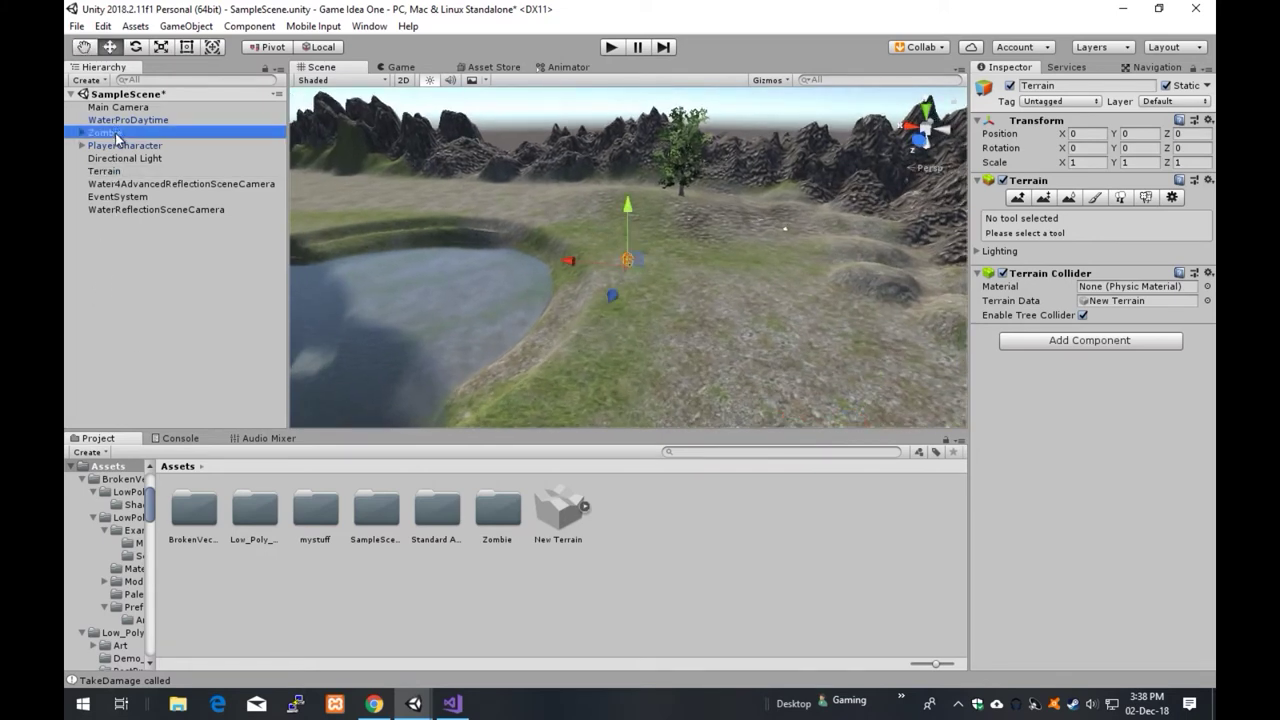
double_click(116, 134)
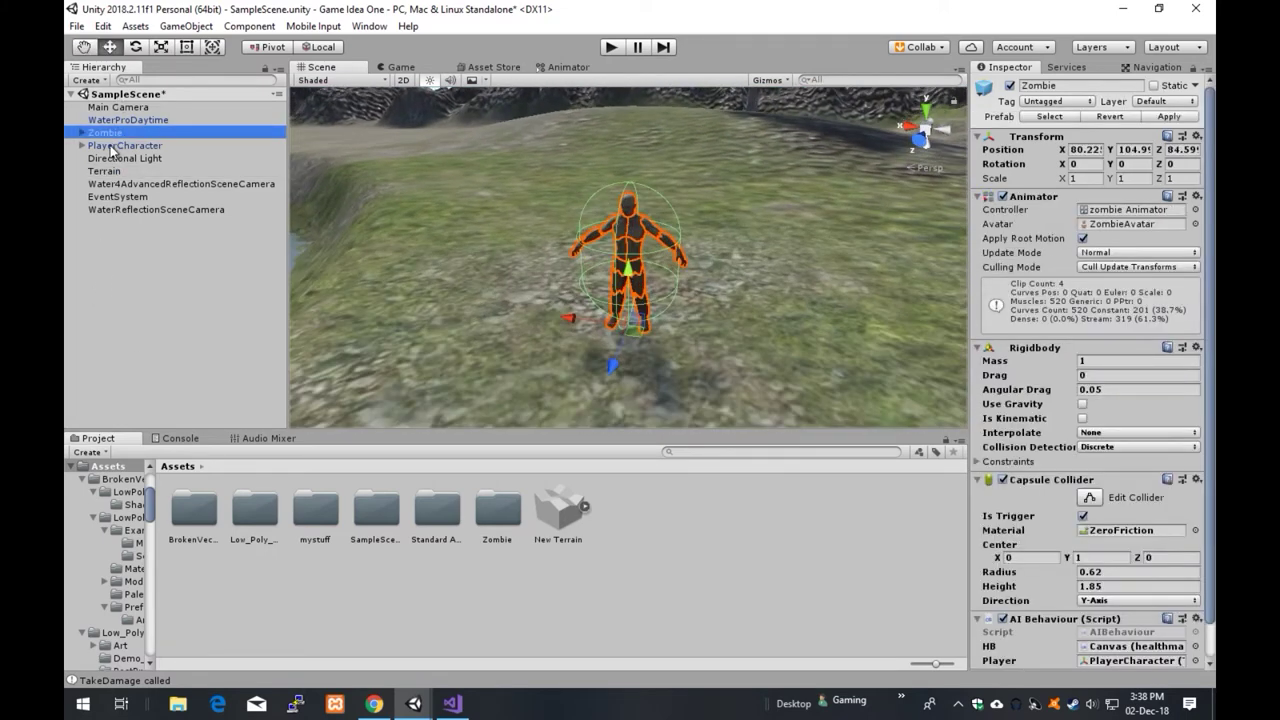
double_click(112, 147)
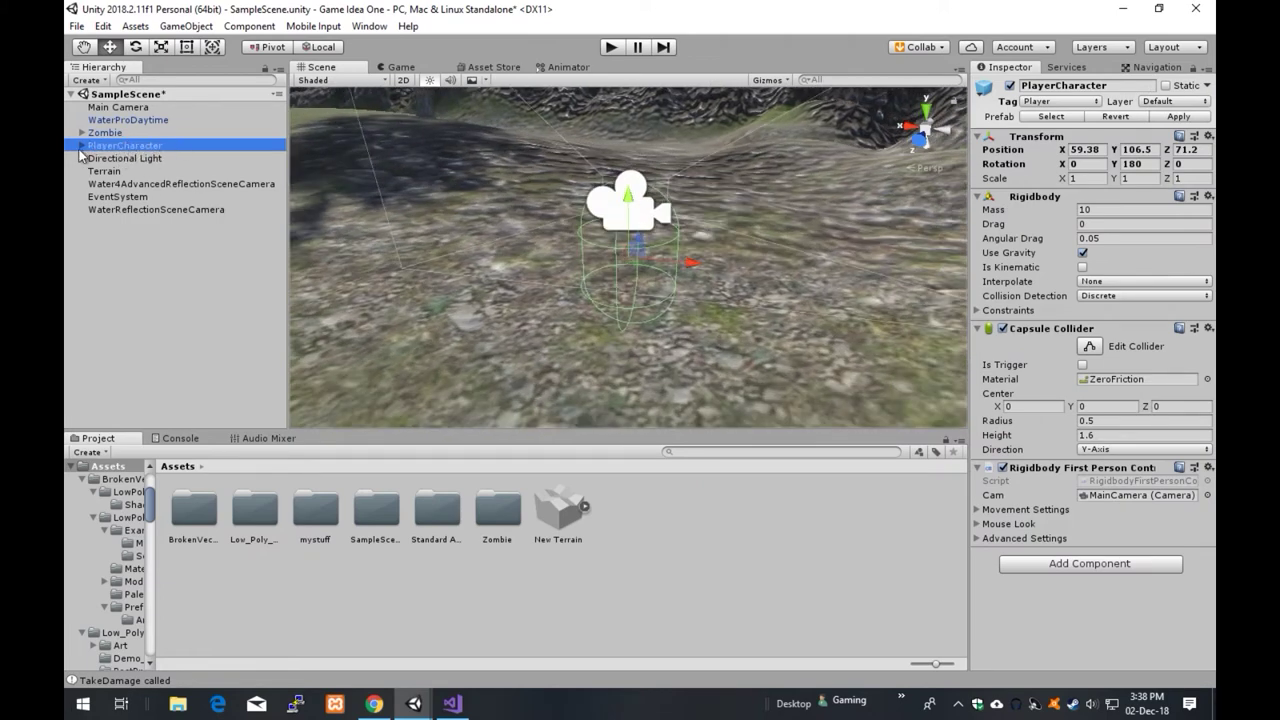
Expand PlayerCharacter and view its Canvas from the front, with the health bar in view.
left_click(81, 147)
double_click(113, 171)
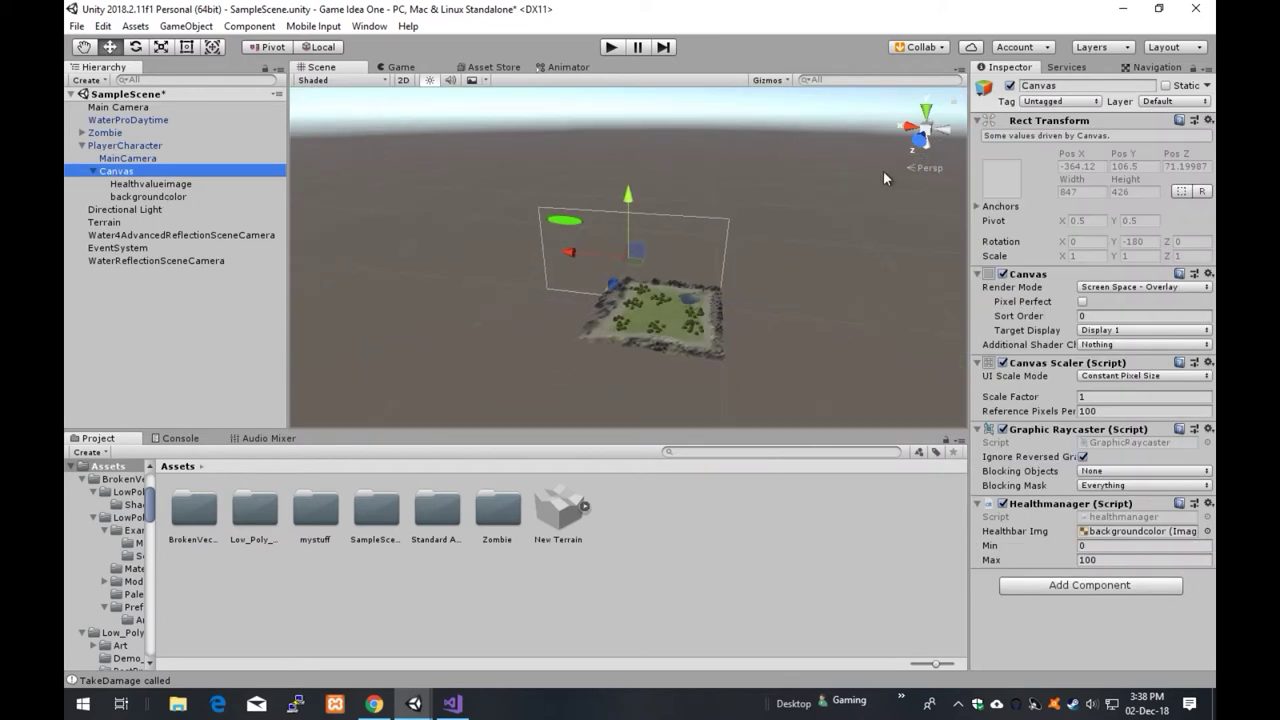
left_click(917, 140)
scroll(640, 245, "up", 10)
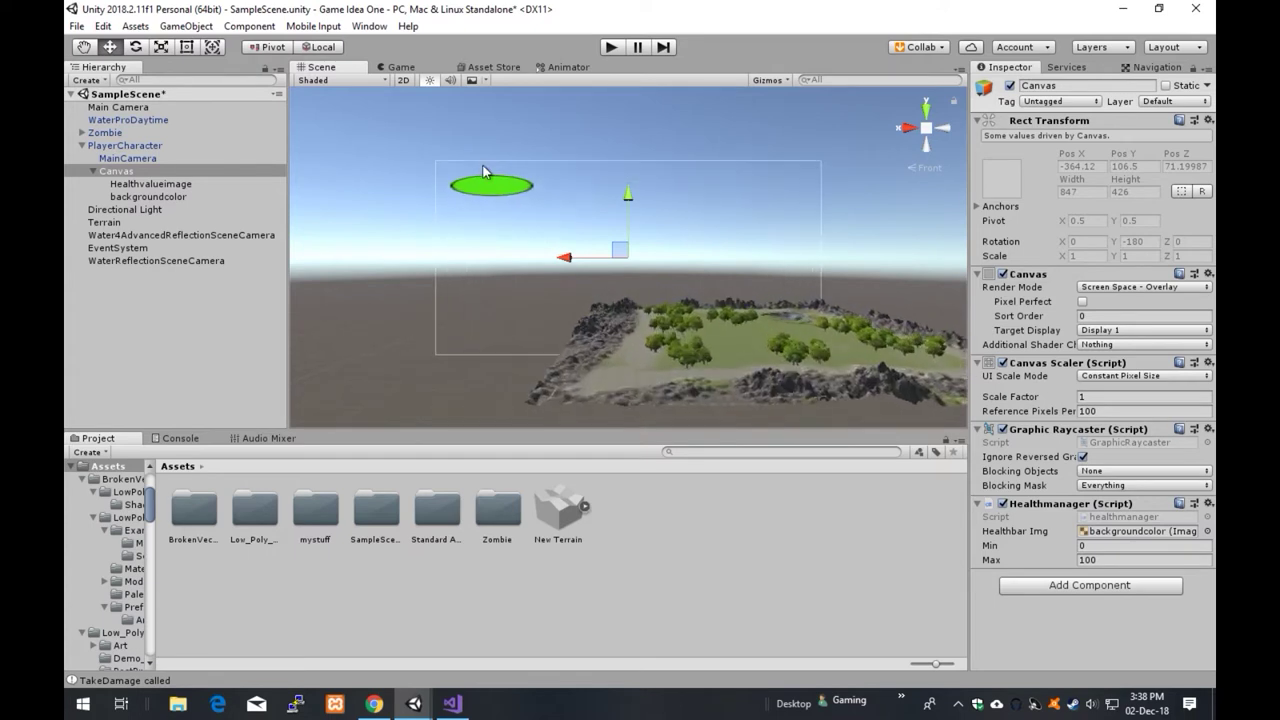
left_click(500, 188)
left_click(484, 393)
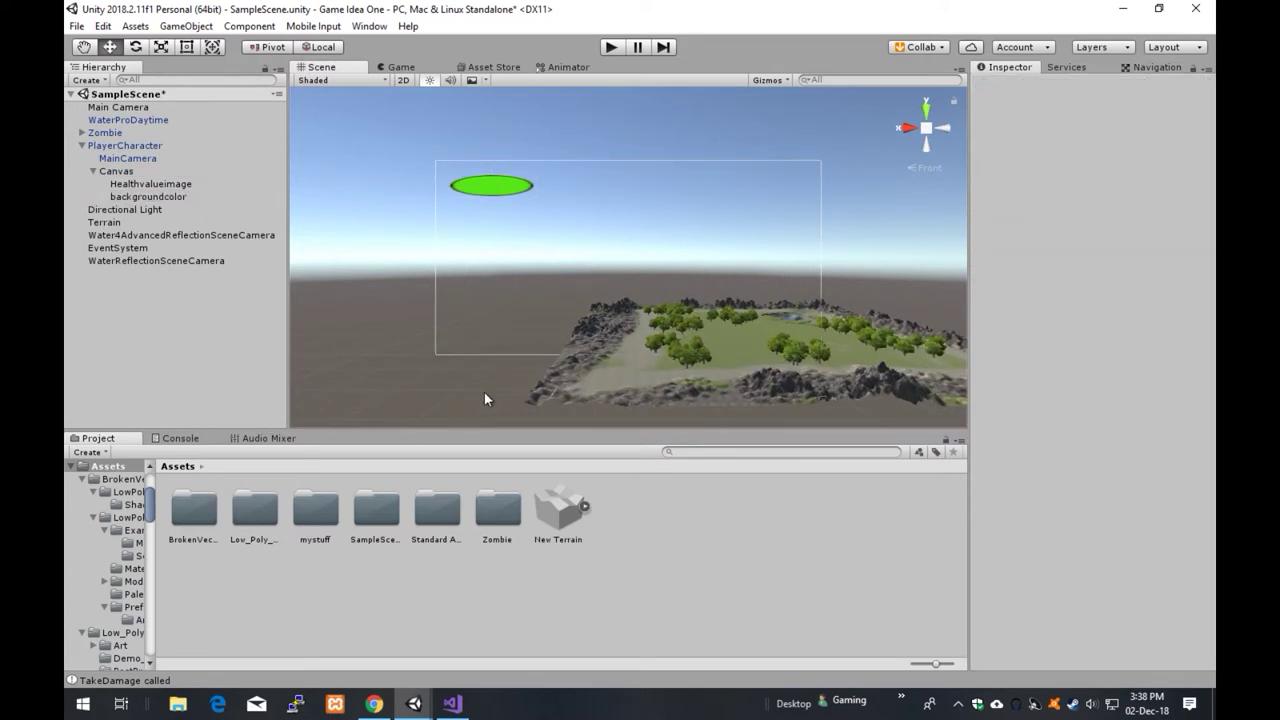
Frame the Healthvalueimage and review its image settings alongside those of the parent Canvas.
double_click(169, 184)
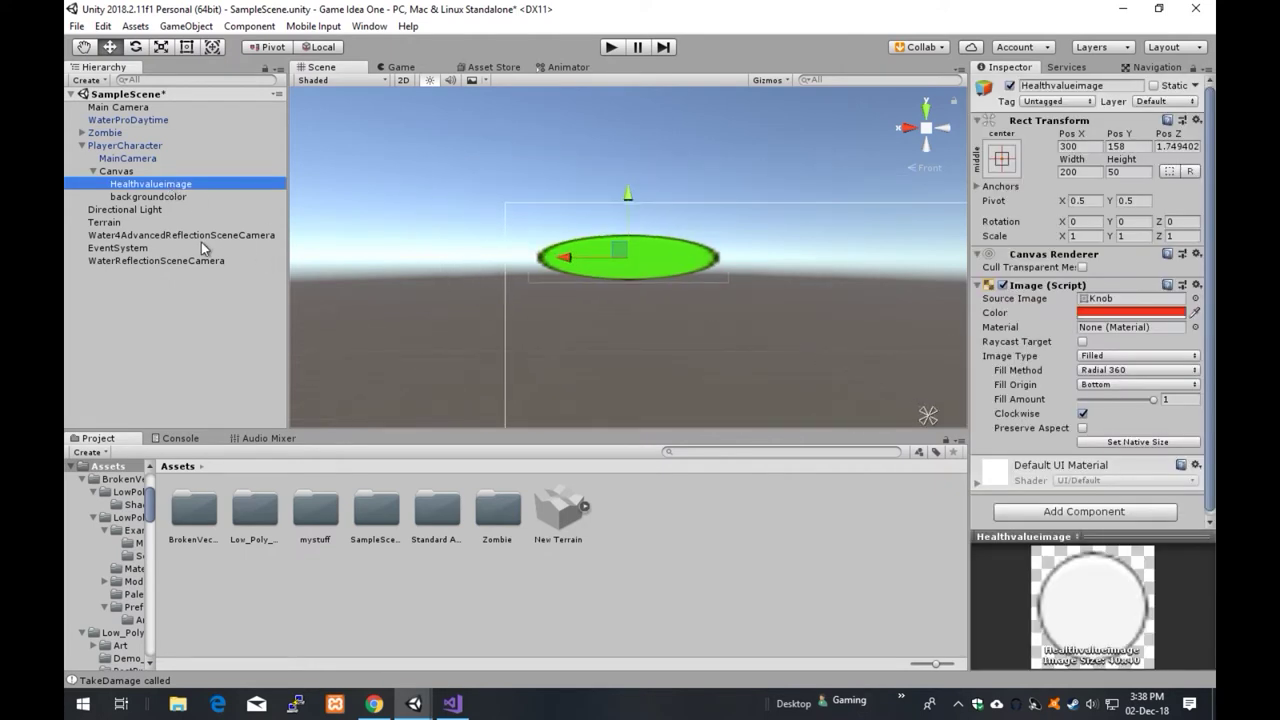
left_click(125, 171)
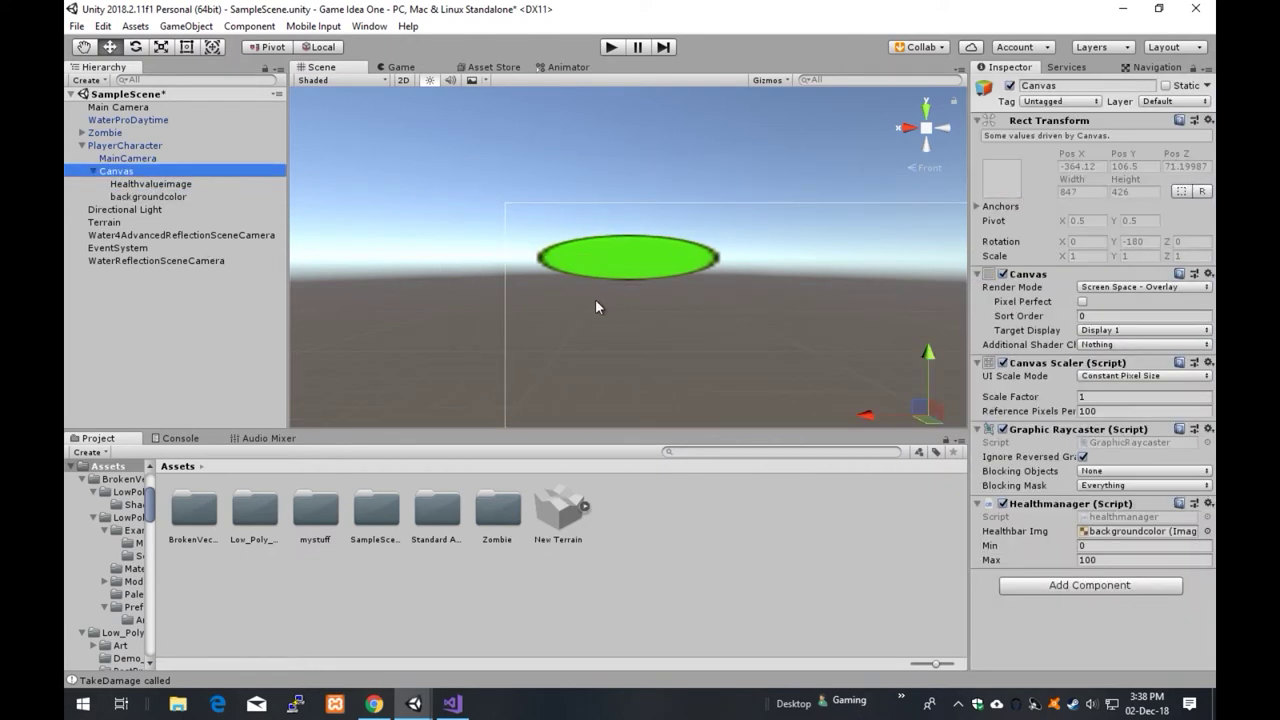
left_click(147, 184)
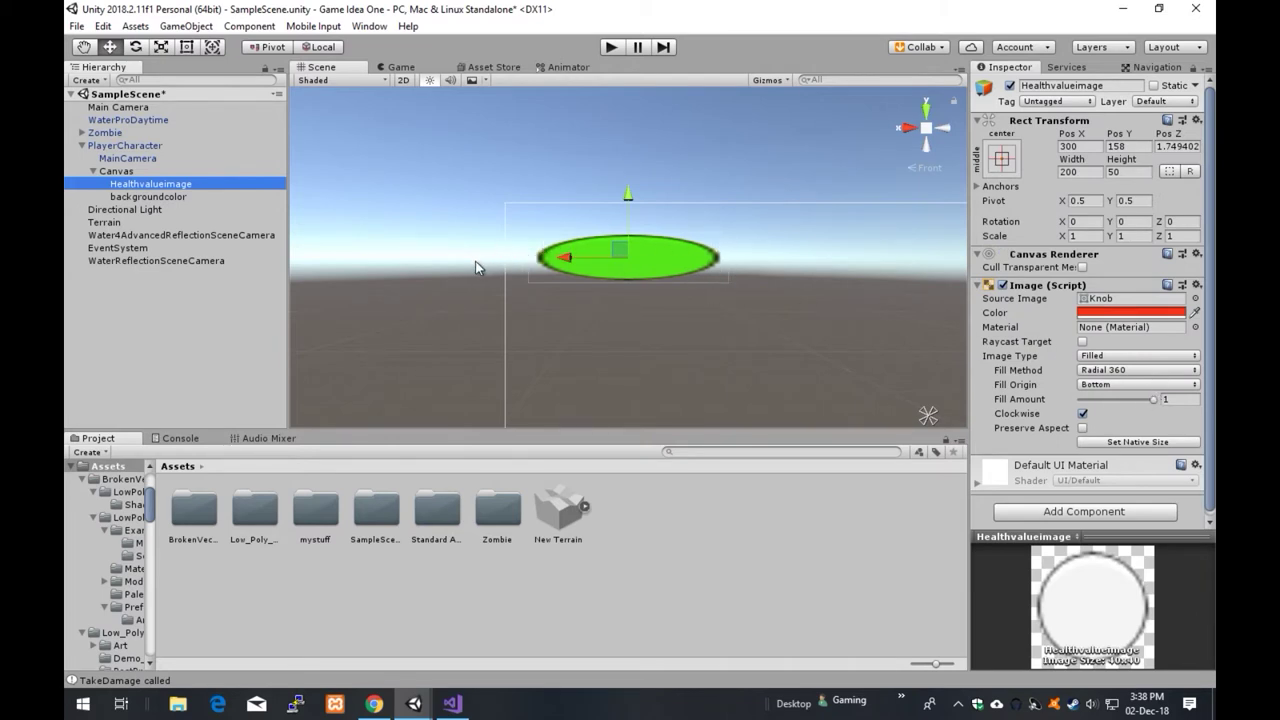
Check the backgroundcolor image's fill methods and try out its Fill Amount, returning it to 1.
left_click(180, 198)
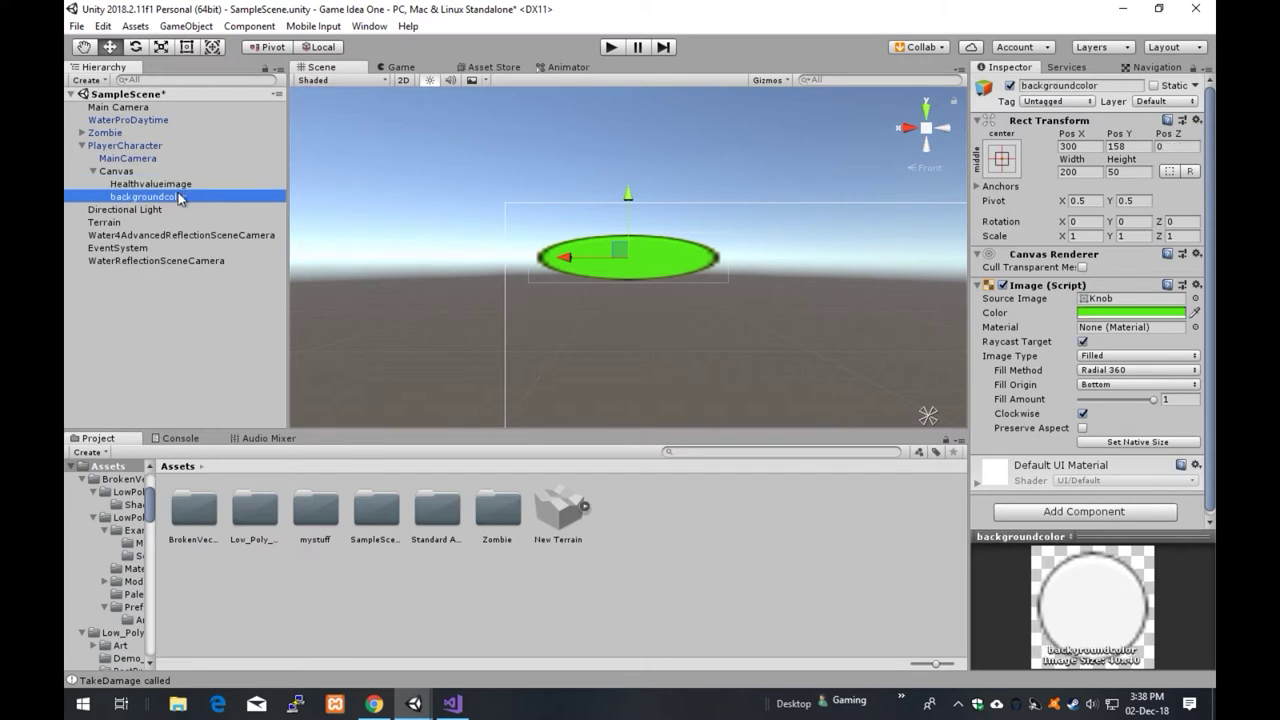
left_click(1121, 372)
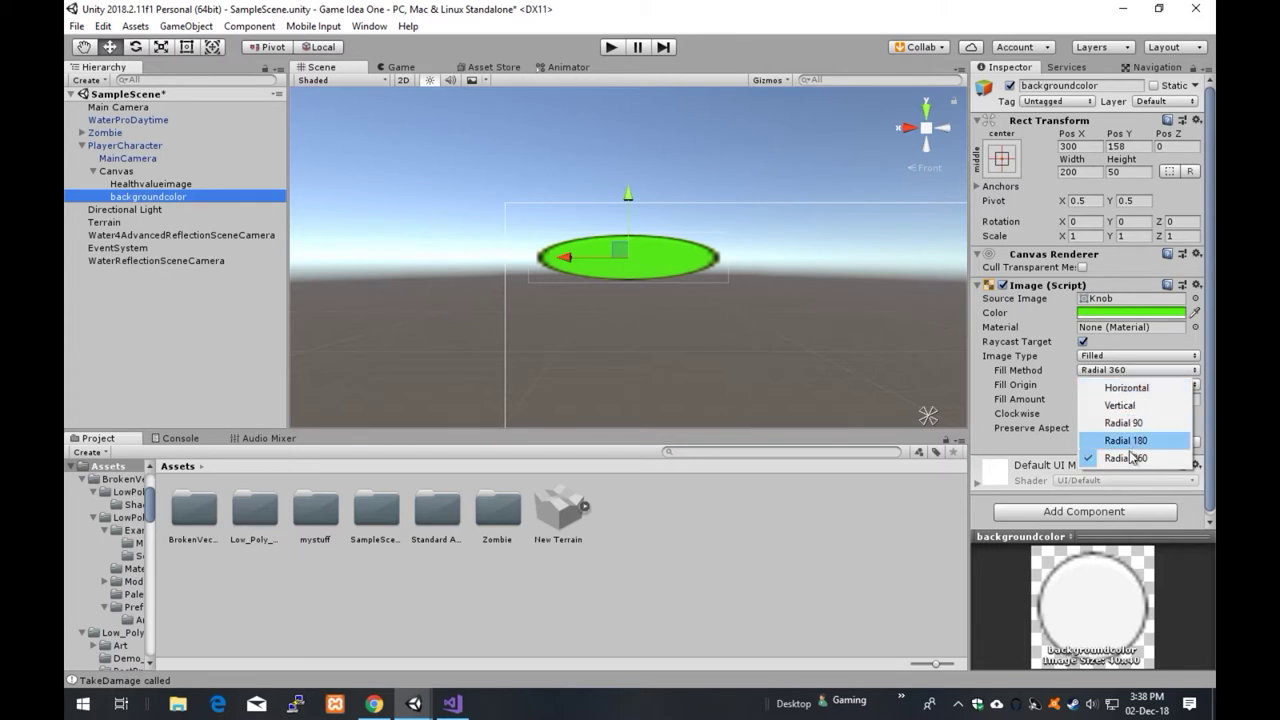
left_click(1070, 384)
mouse_move(1150, 402)
left_mouse_down()
mouse_move(1081, 405)
mouse_move(1176, 414)
mouse_move(1087, 410)
mouse_move(1161, 413)
left_mouse_up()
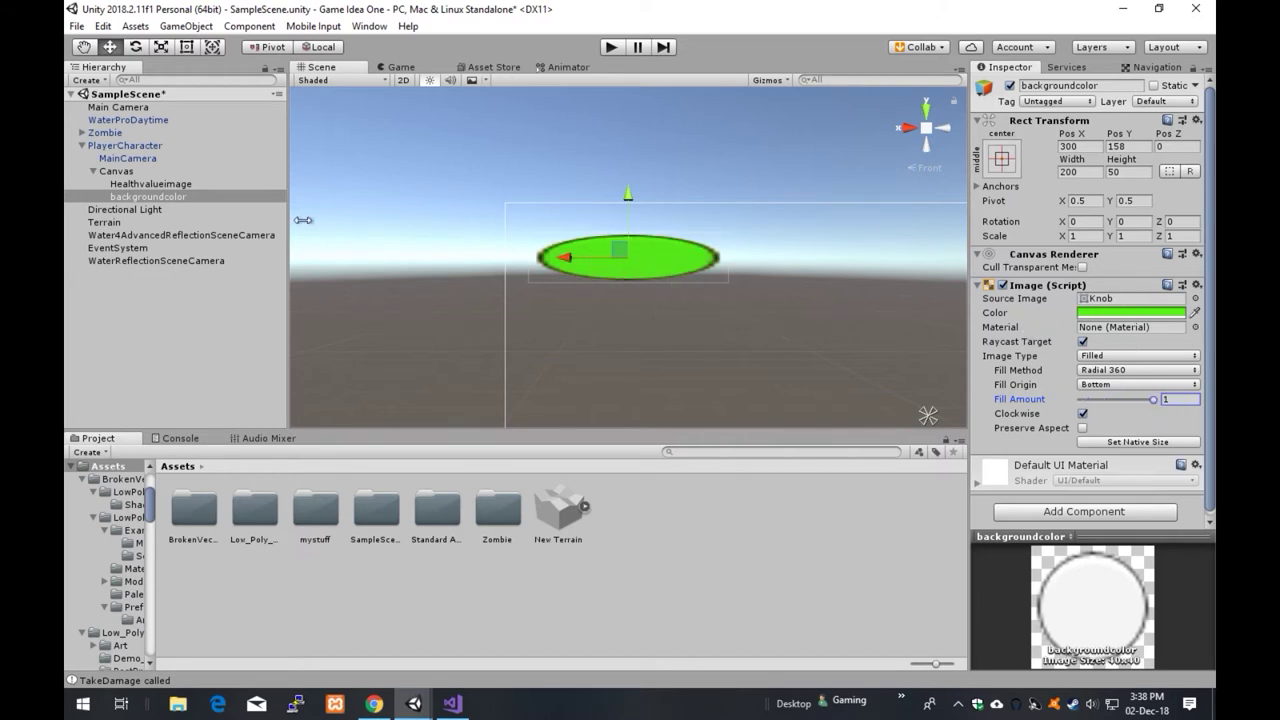
left_click(686, 320)
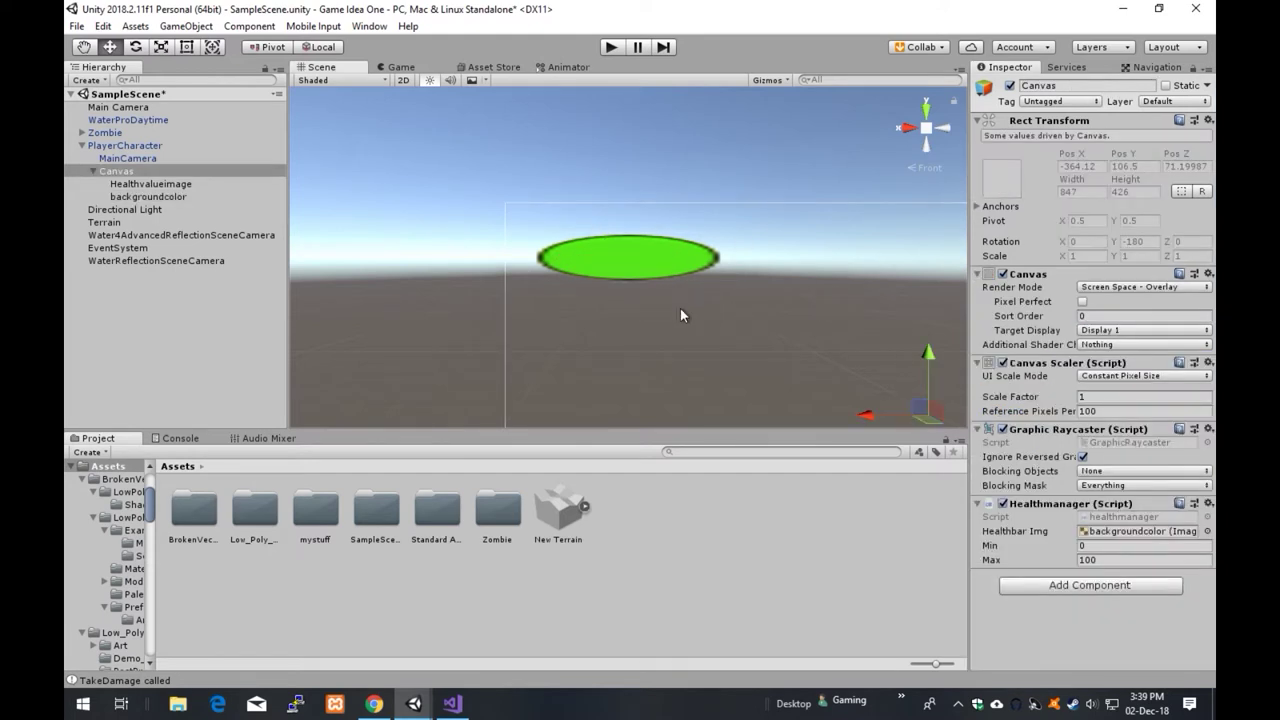
left_click(630, 259)
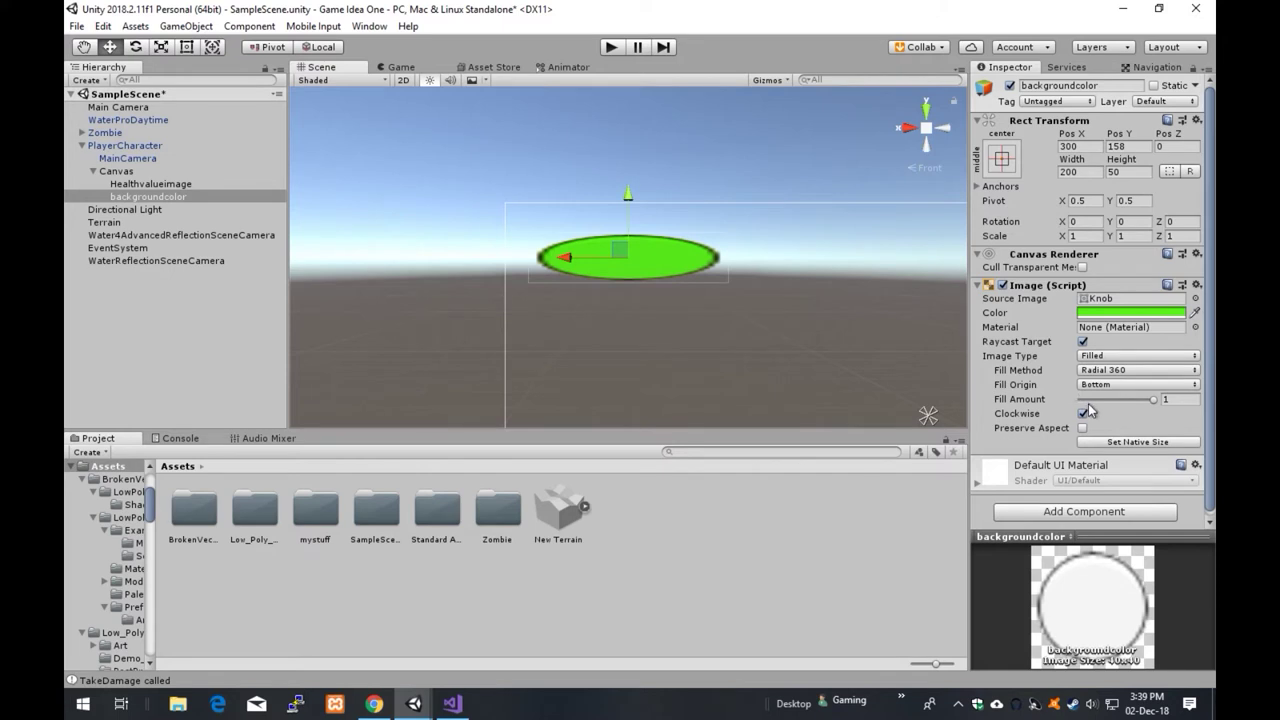
left_click_drag(1093, 404, 1160, 407)
left_click(760, 255)
left_click(690, 255)
left_click(792, 253)
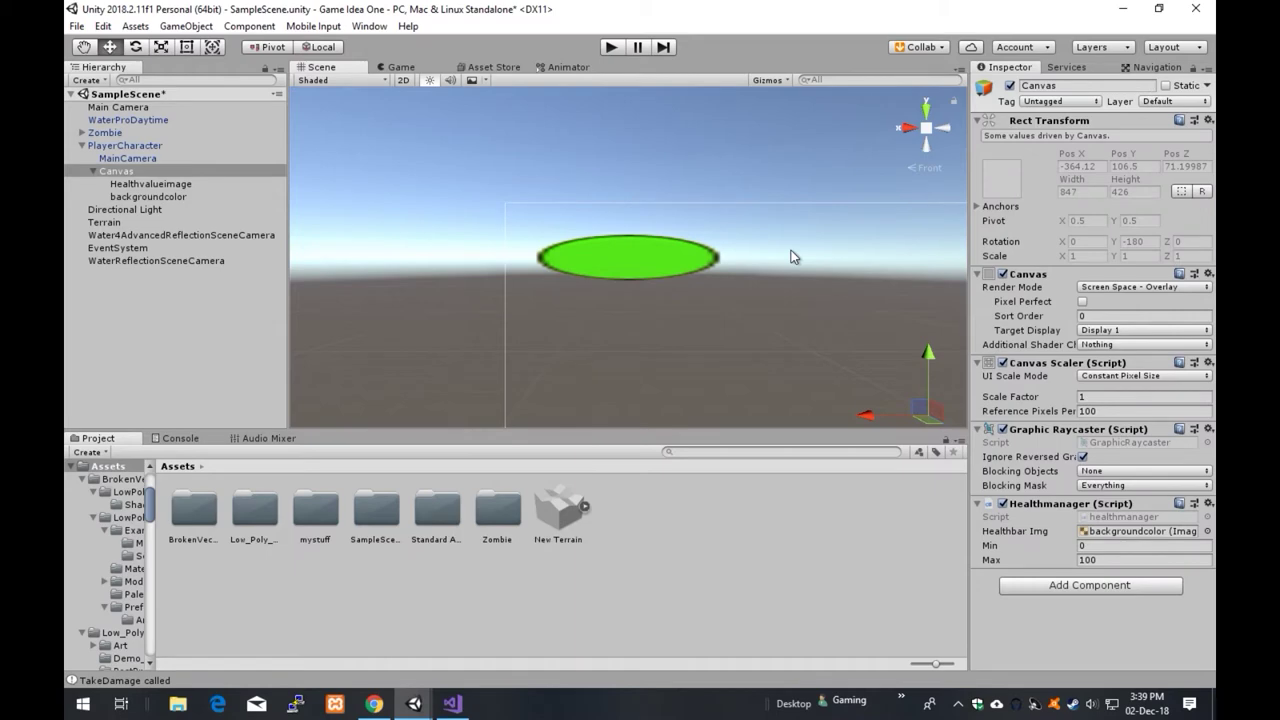
Collapse the PlayerCharacter hierarchy and frame the Zombie in the scene.
double_click(128, 146)
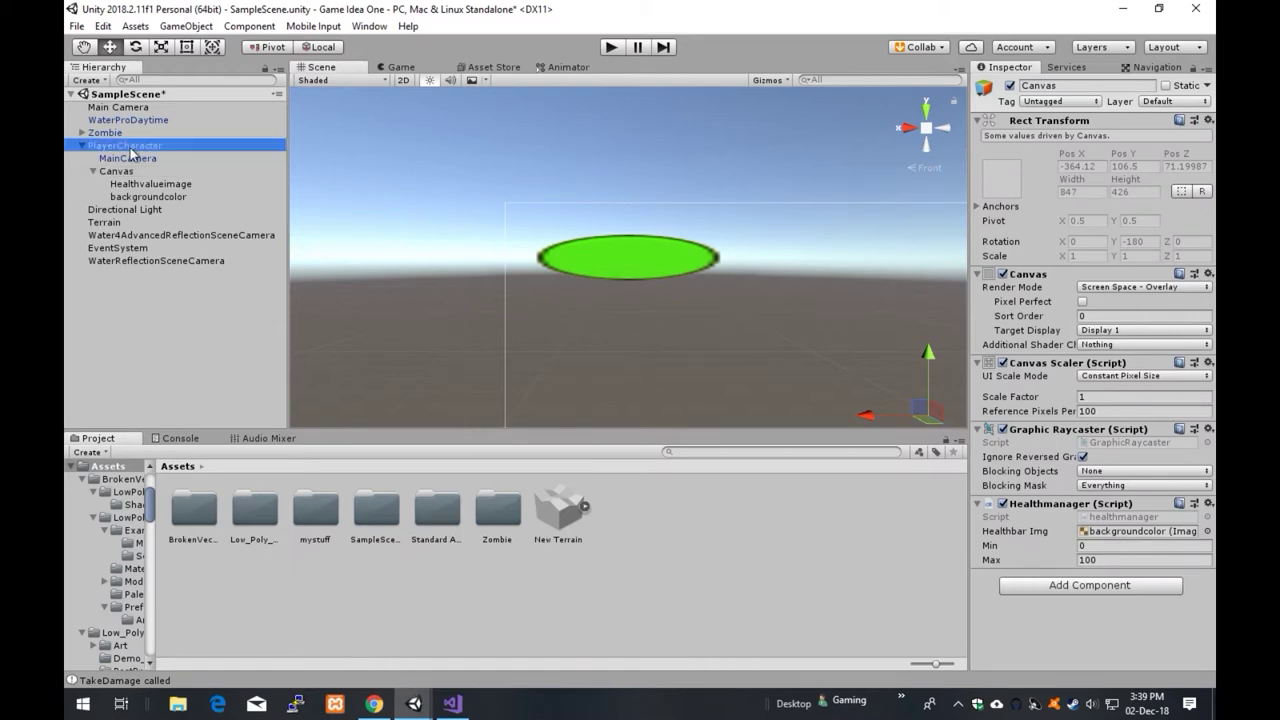
left_click(82, 146)
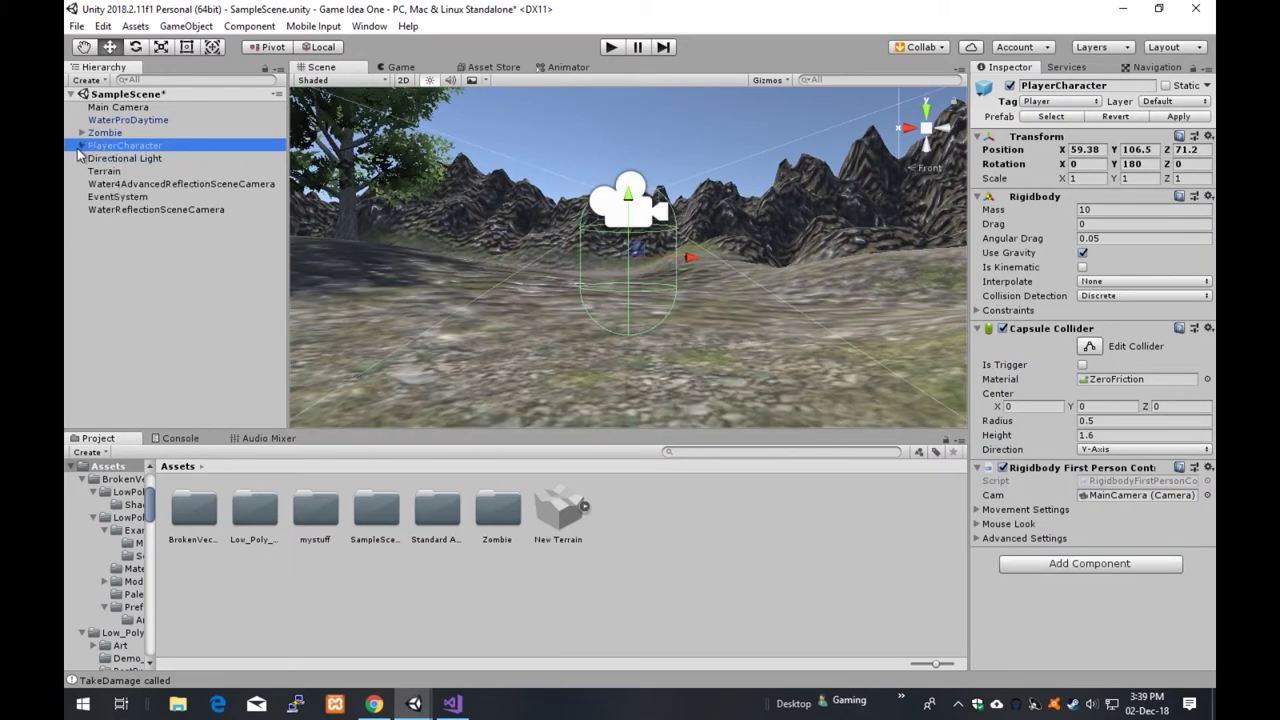
double_click(124, 133)
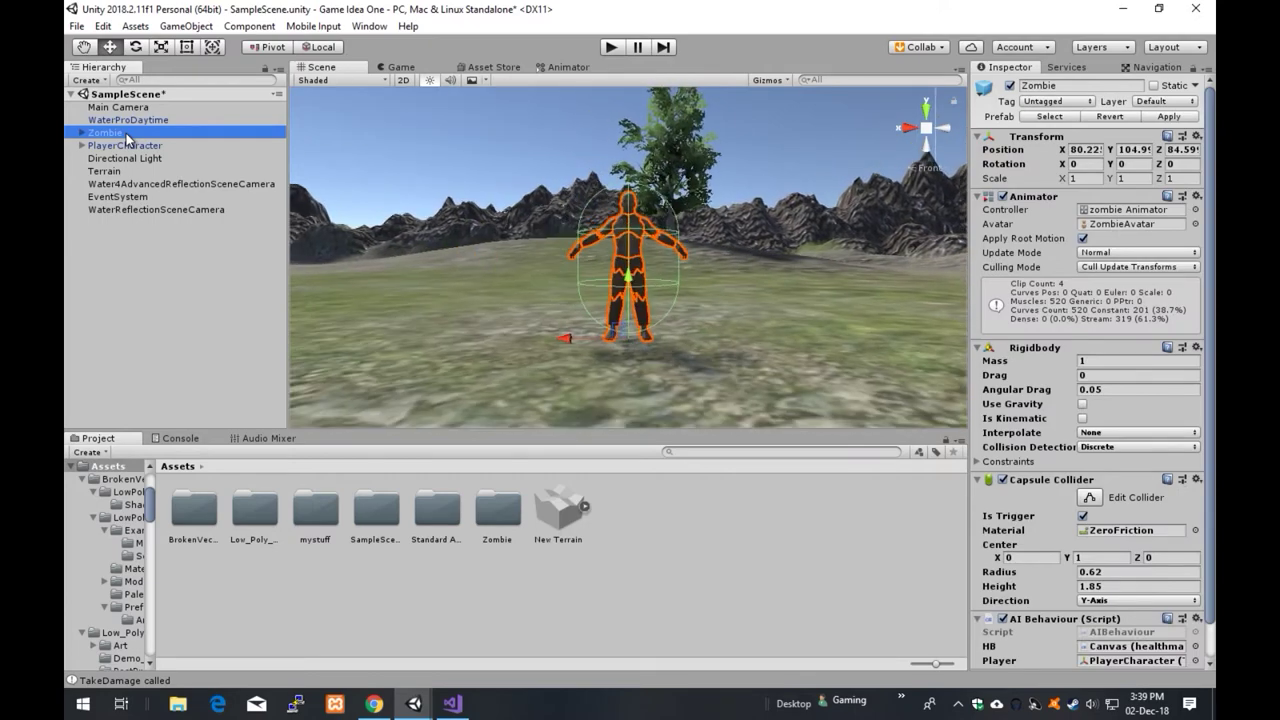
left_click_drag(429, 245, 500, 240, "alt")
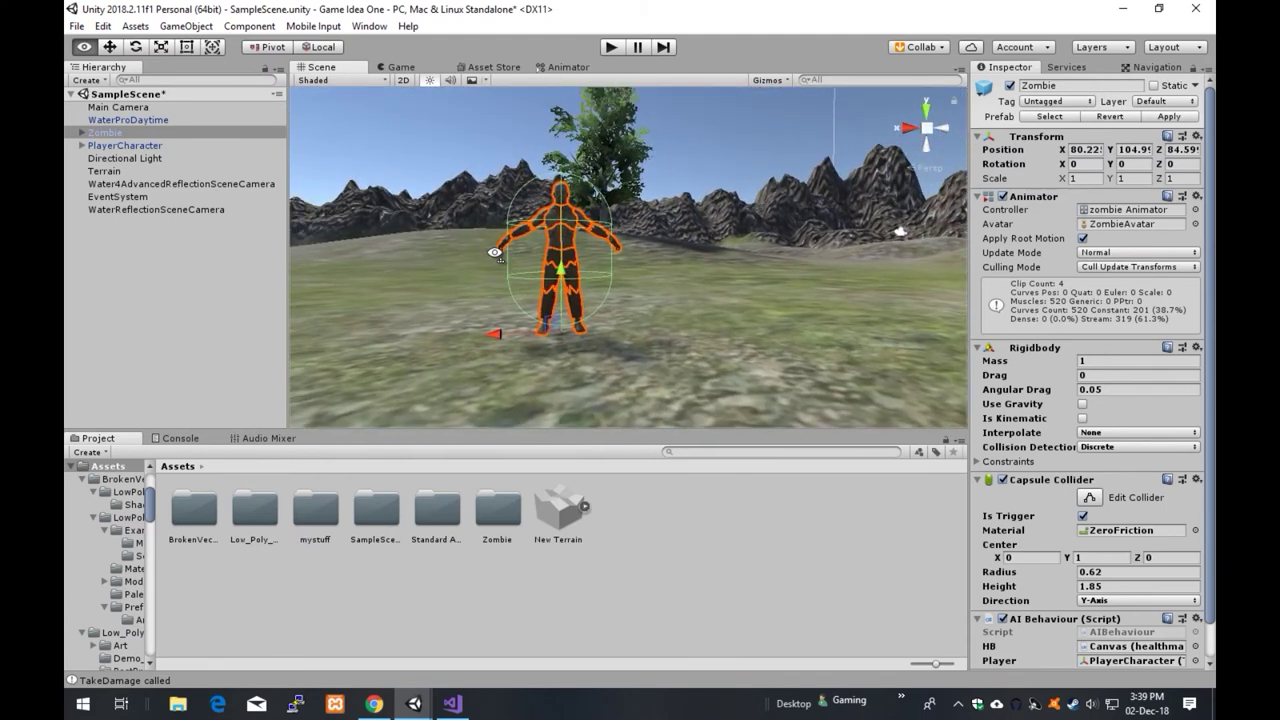
Examine the zombie model up close and select it to show its components.
left_click(573, 233)
left_click(559, 223)
left_click(659, 252)
scroll(606, 222, "up", 2)
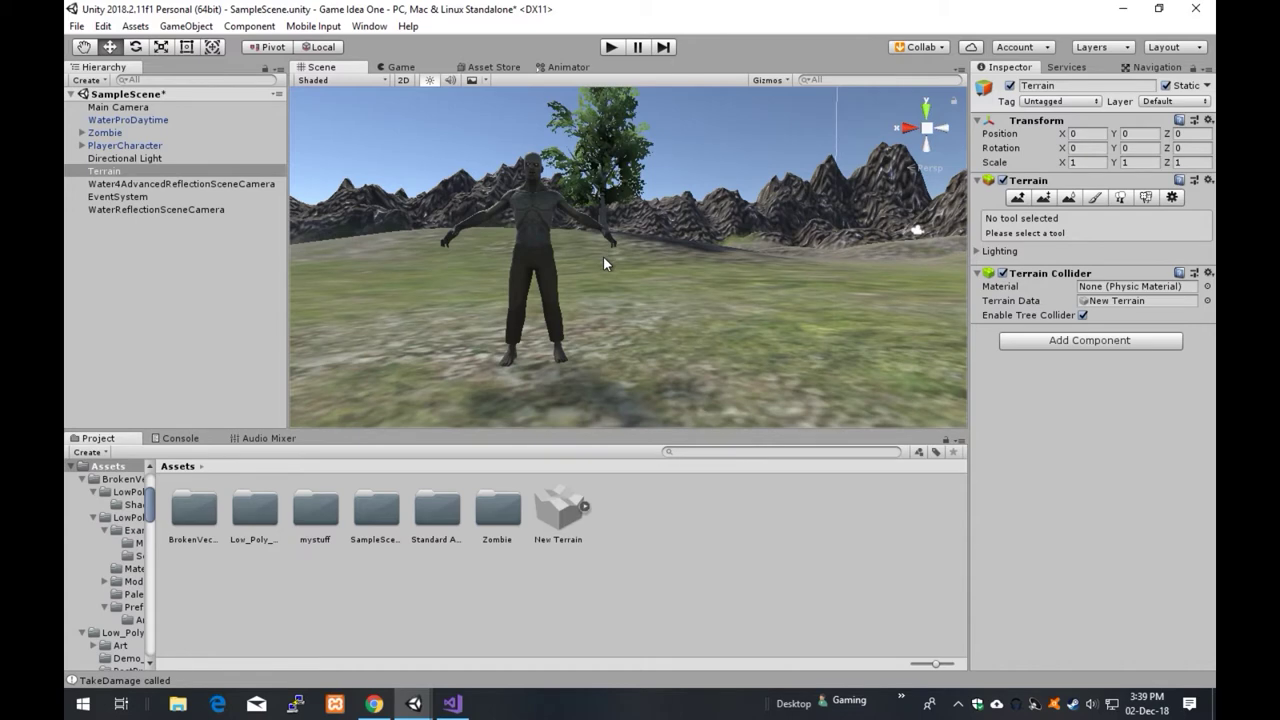
scroll(603, 256, "up", 1)
left_click_drag(603, 256, 551, 245, "alt")
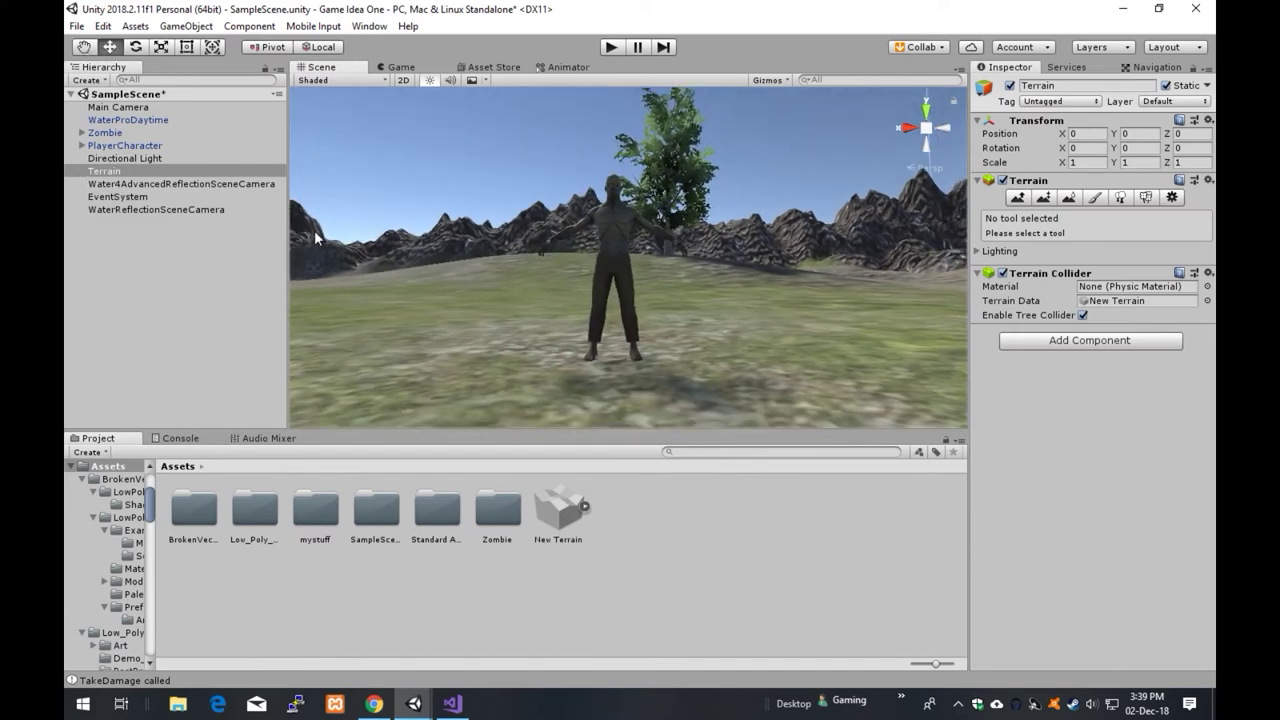
left_click(608, 210)
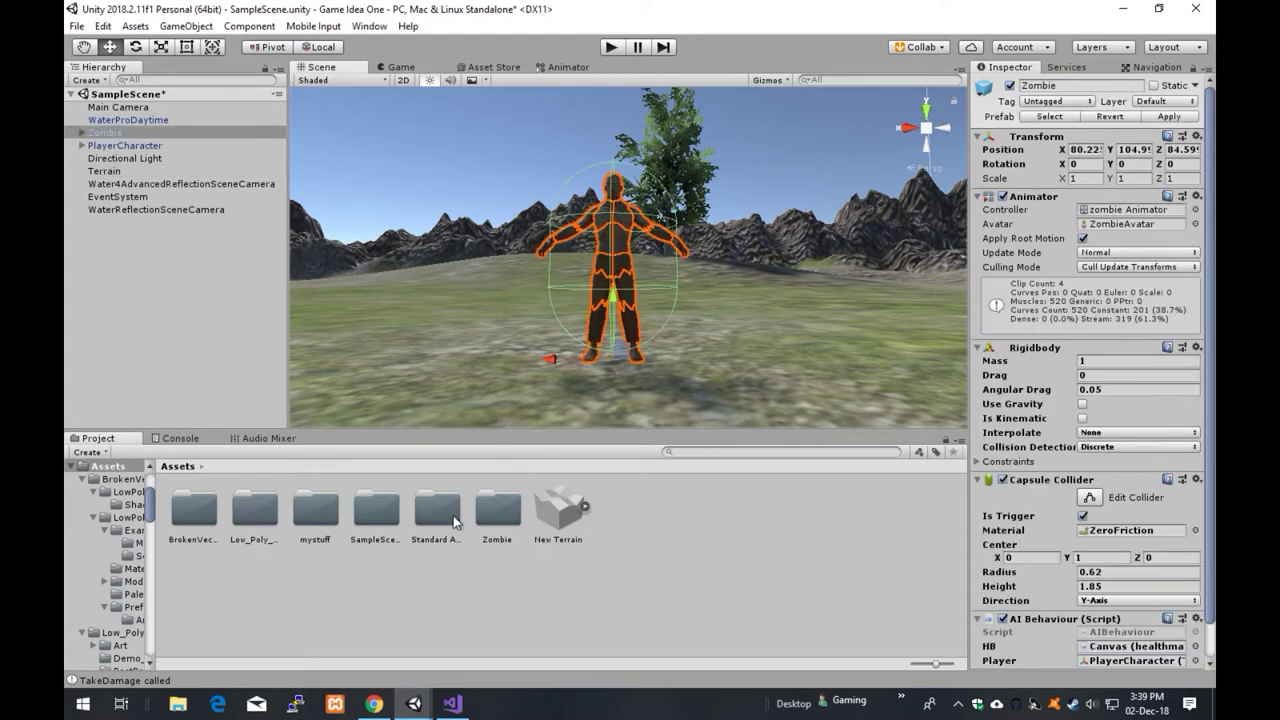
Review the Zombie and PlayerCharacter objects from the hierarchy and clear the selection.
left_click(349, 559)
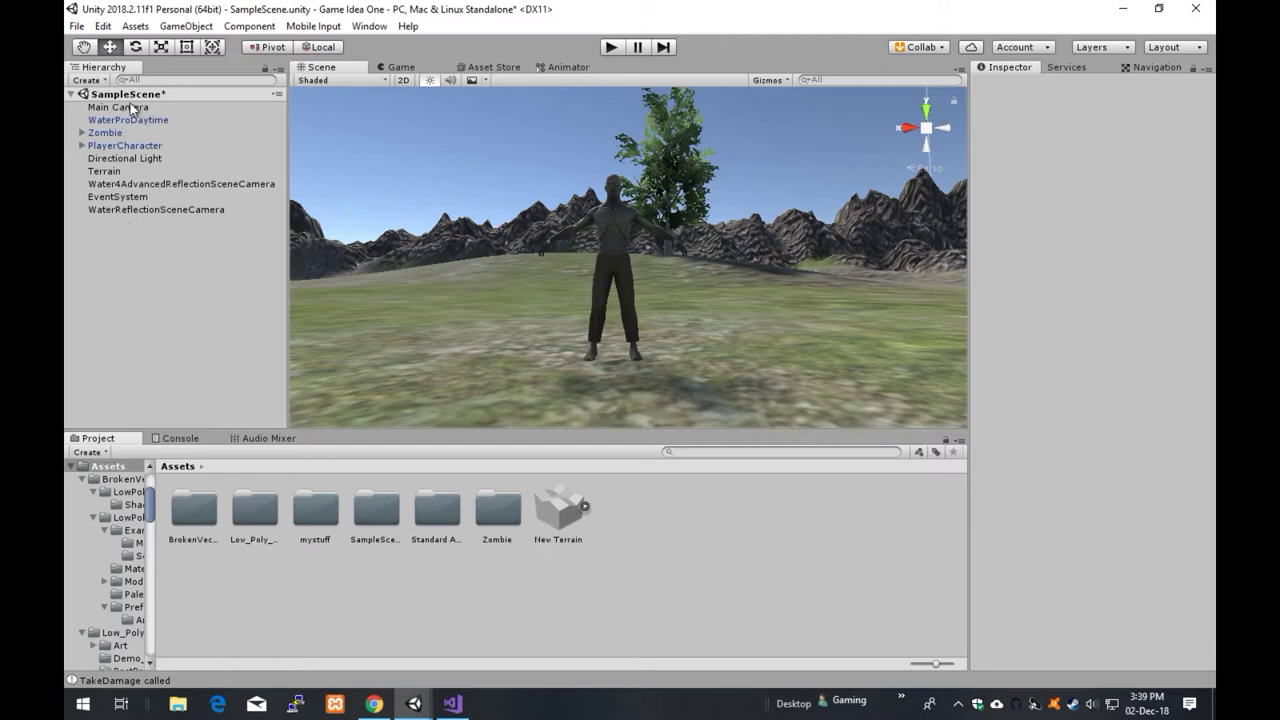
left_click(107, 133)
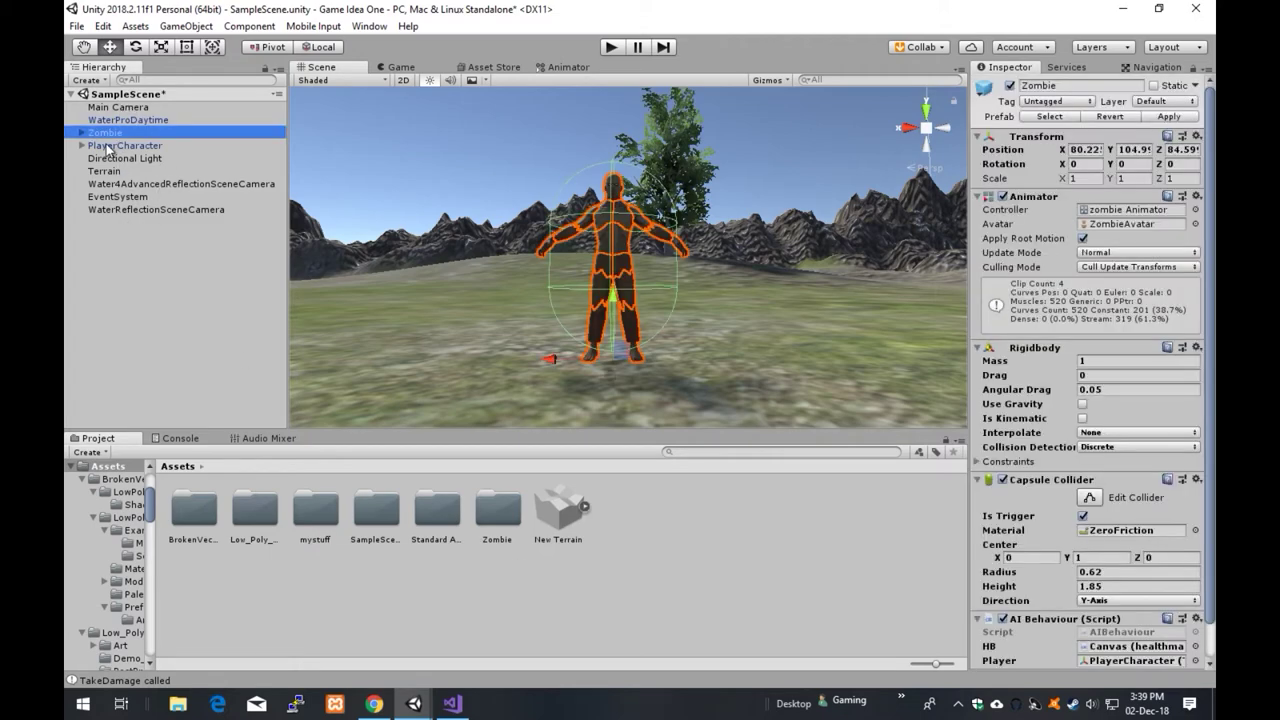
left_click(110, 145)
left_click(122, 243)
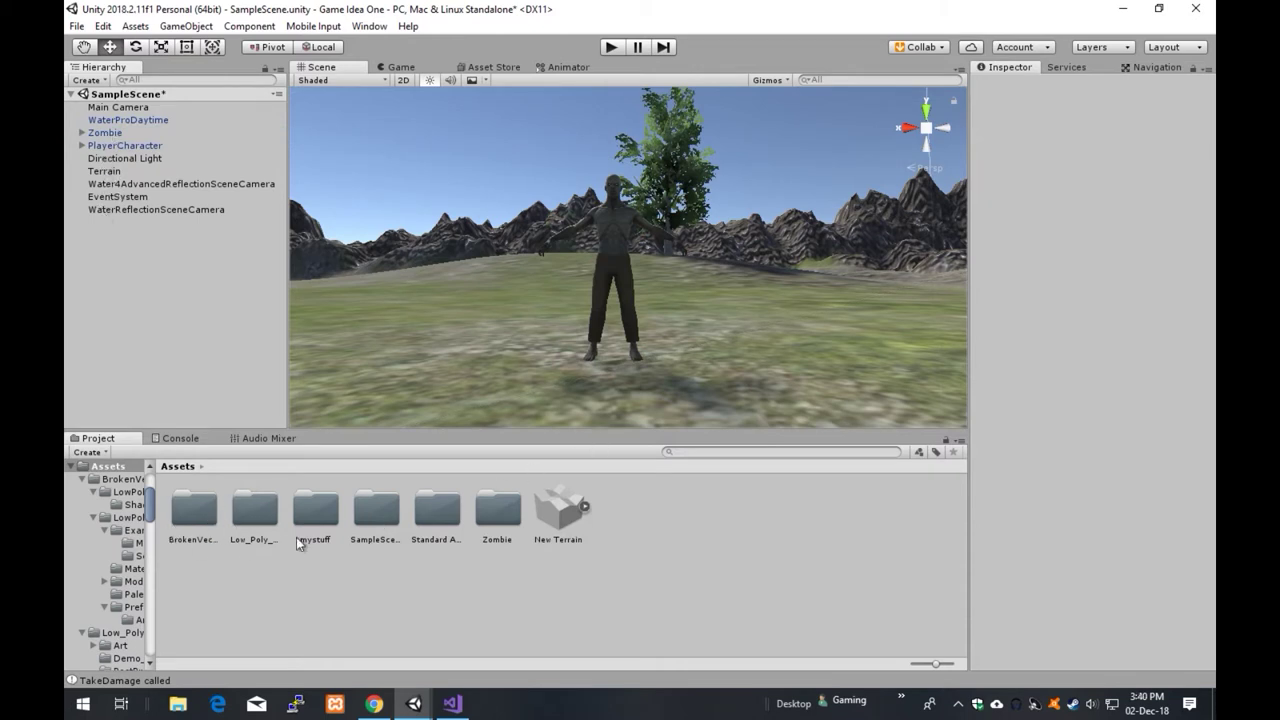
Look at the BrokenVector asset folder and the Asset Store, and return to the scene view.
left_click(193, 511)
key("Right")
left_click(180, 510)
key("Right")
left_click(180, 510)
left_click(482, 68)
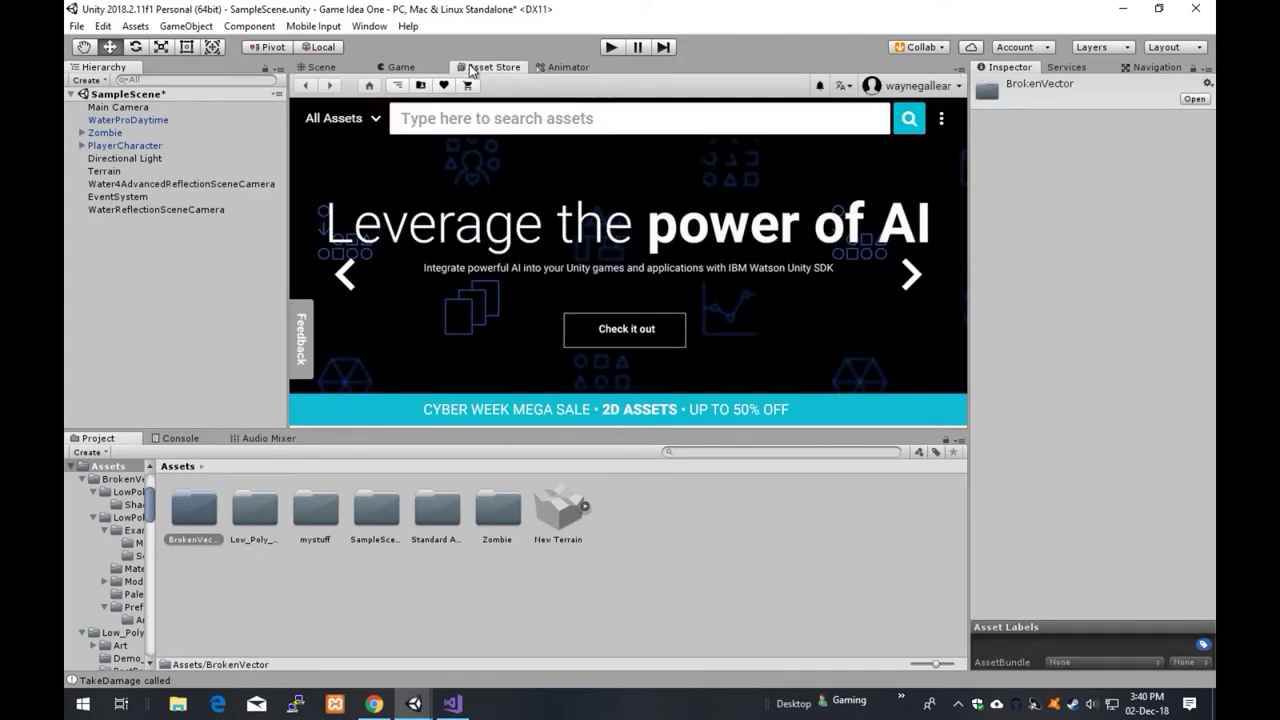
left_click(322, 70)
left_click(214, 597)
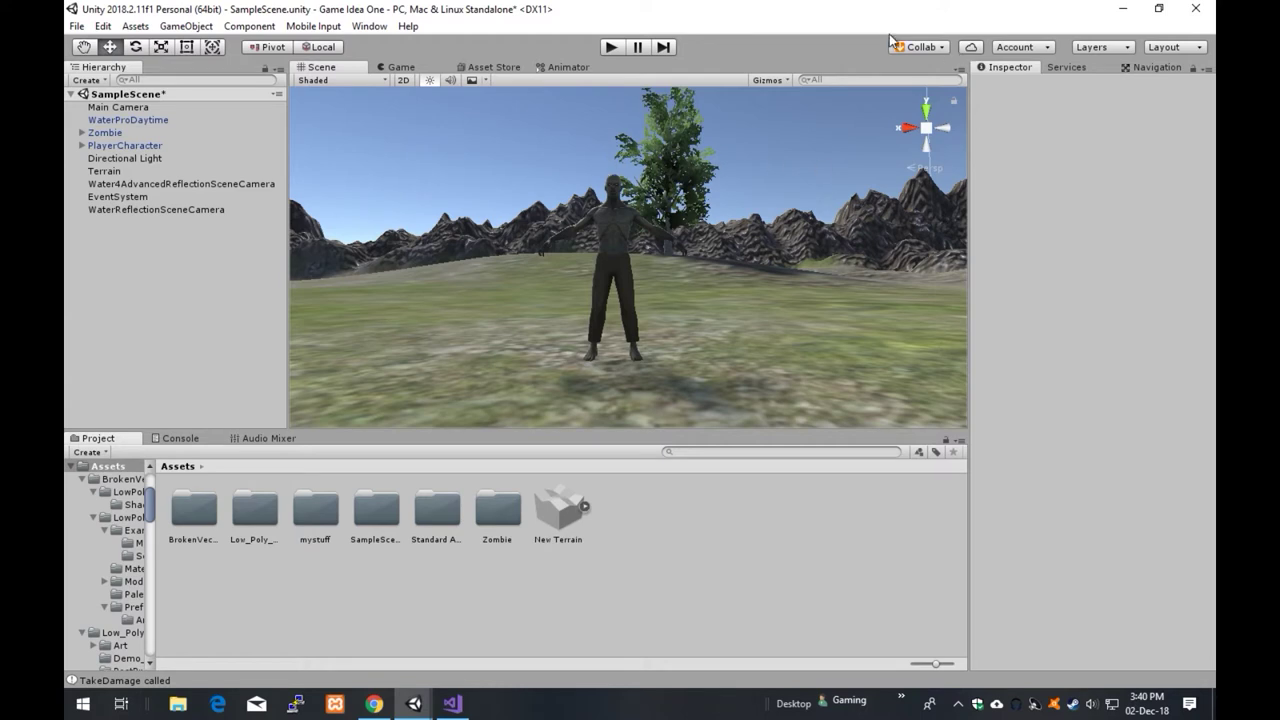
Look inside the mystuff project folder's Scenes subfolder and open its scripts folder.
right_click_drag(610, 286, 555, 303)
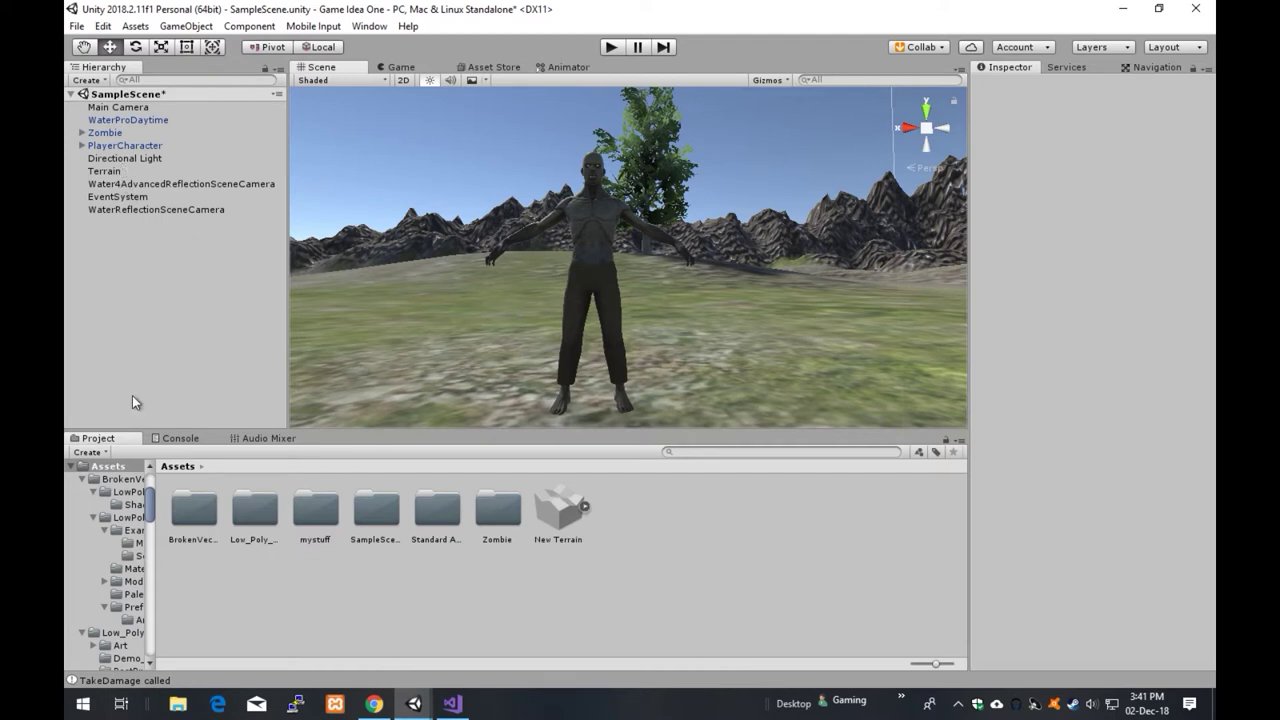
double_click(315, 510)
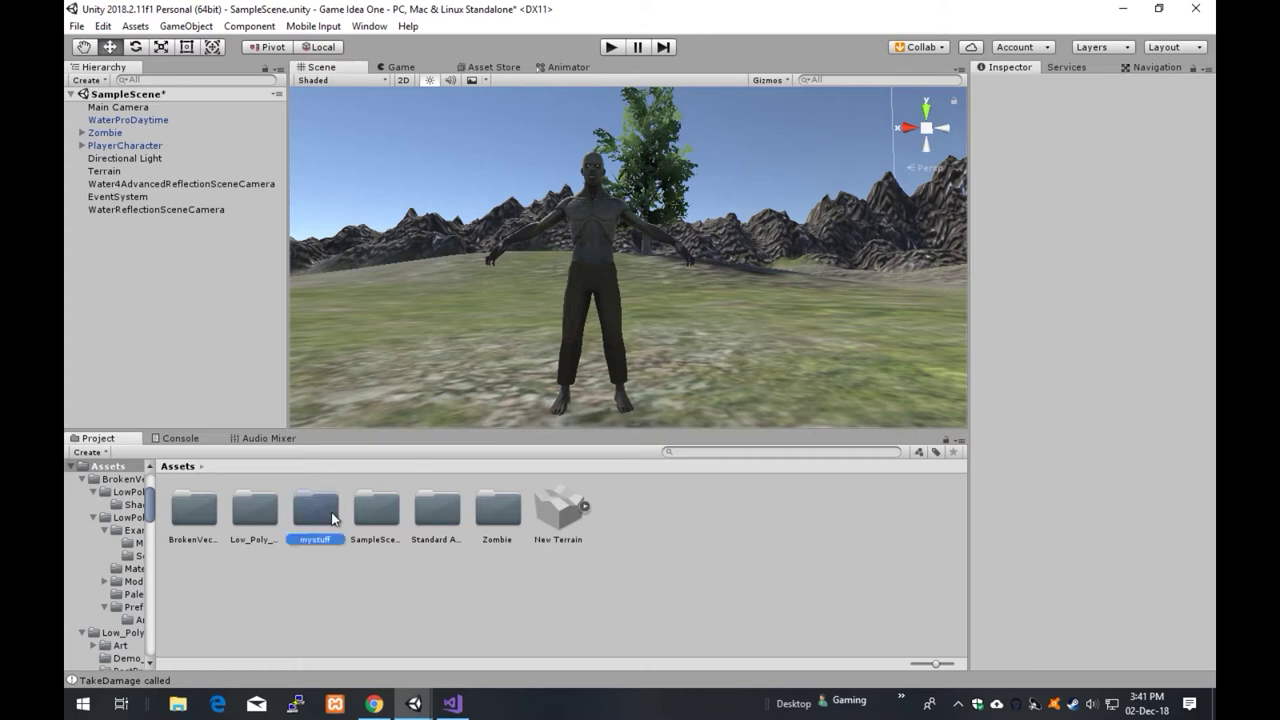
left_click(228, 615)
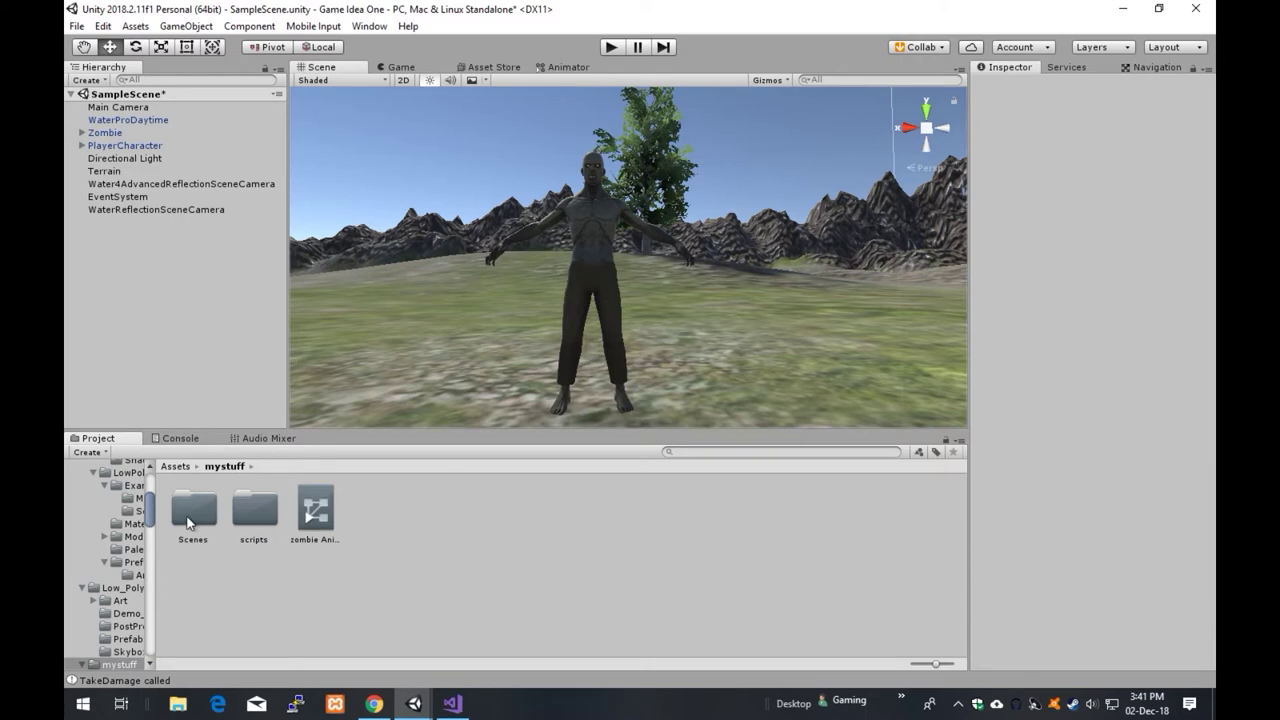
double_click(192, 512)
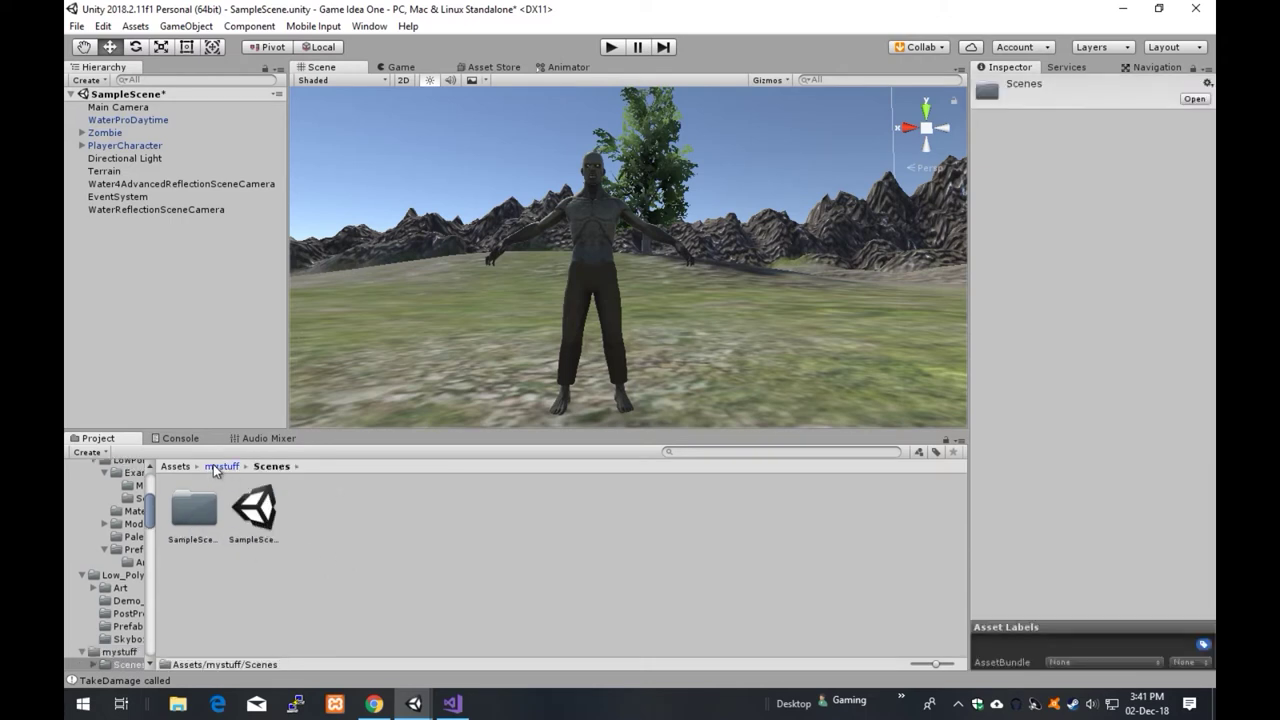
left_click(222, 466)
double_click(265, 522)
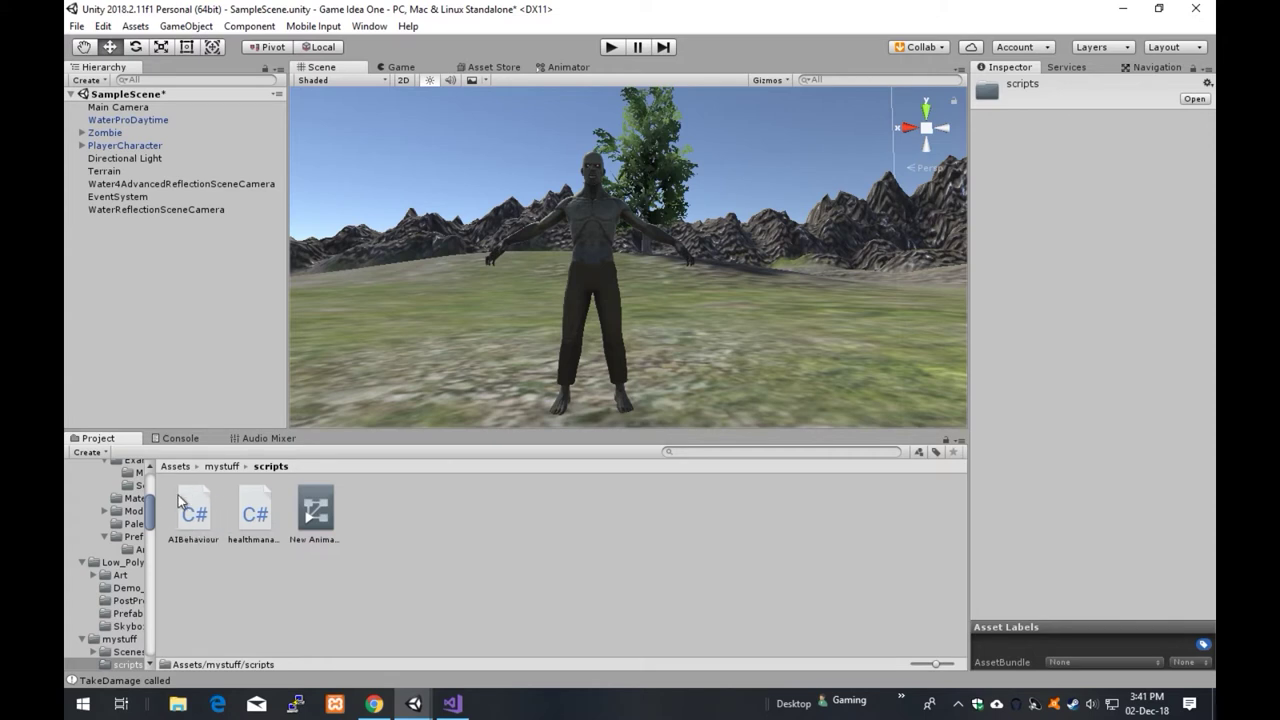
Inspect the AIBehaviour script, the healthmanager script and the animator controller in the scripts folder.
left_click(255, 512)
left_click(195, 515)
left_click(311, 497)
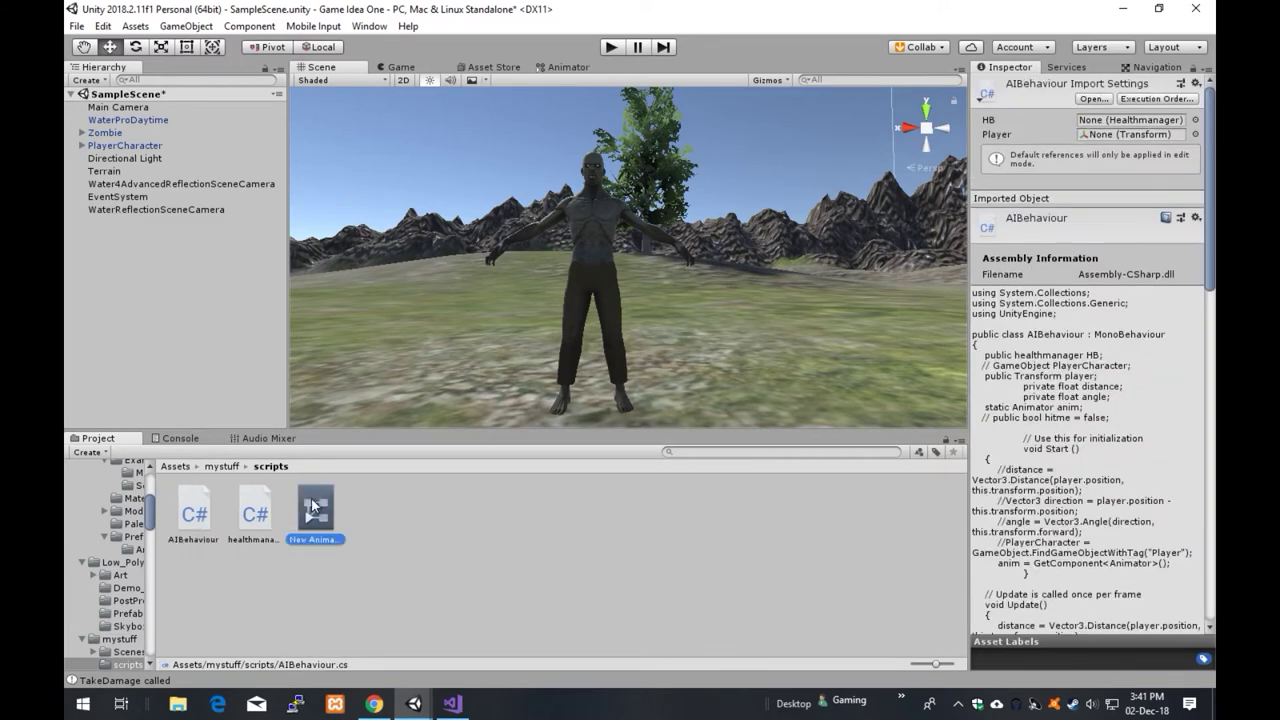
left_click(255, 512)
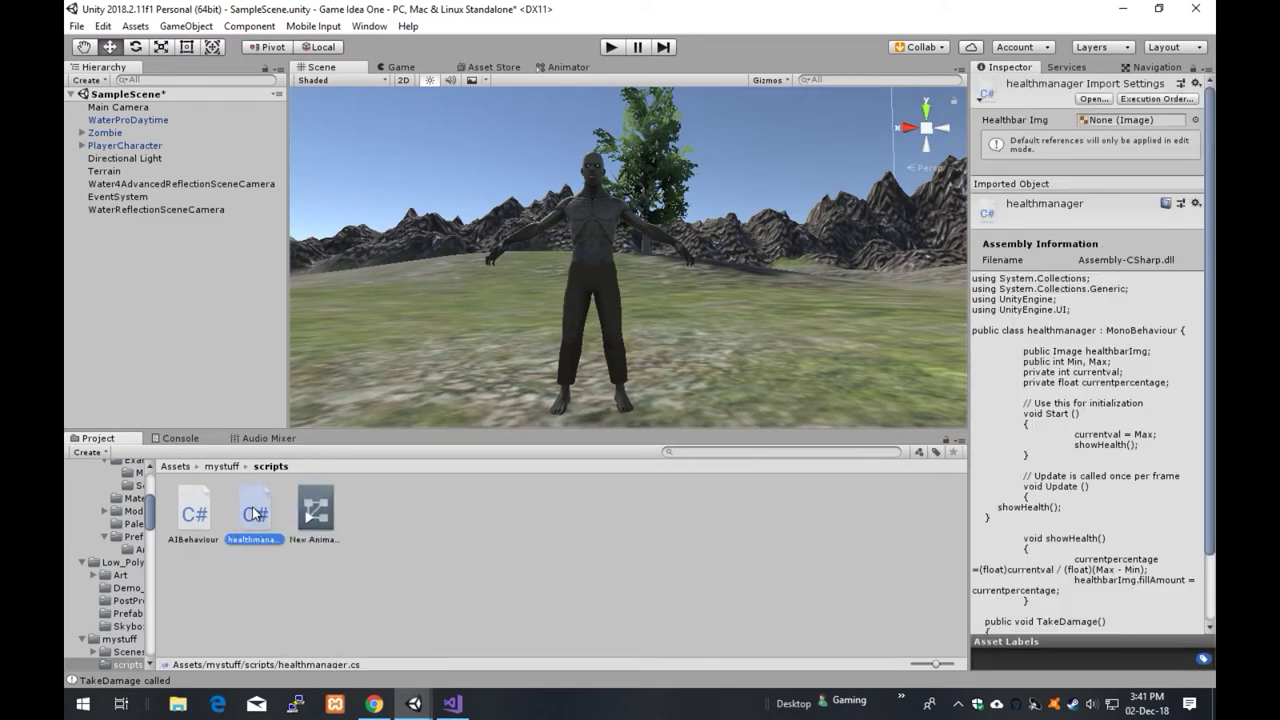
left_click(195, 512)
Go back to the mystuff folder and open the zombie Animator controller to examine its states and transitions.
left_click(220, 467)
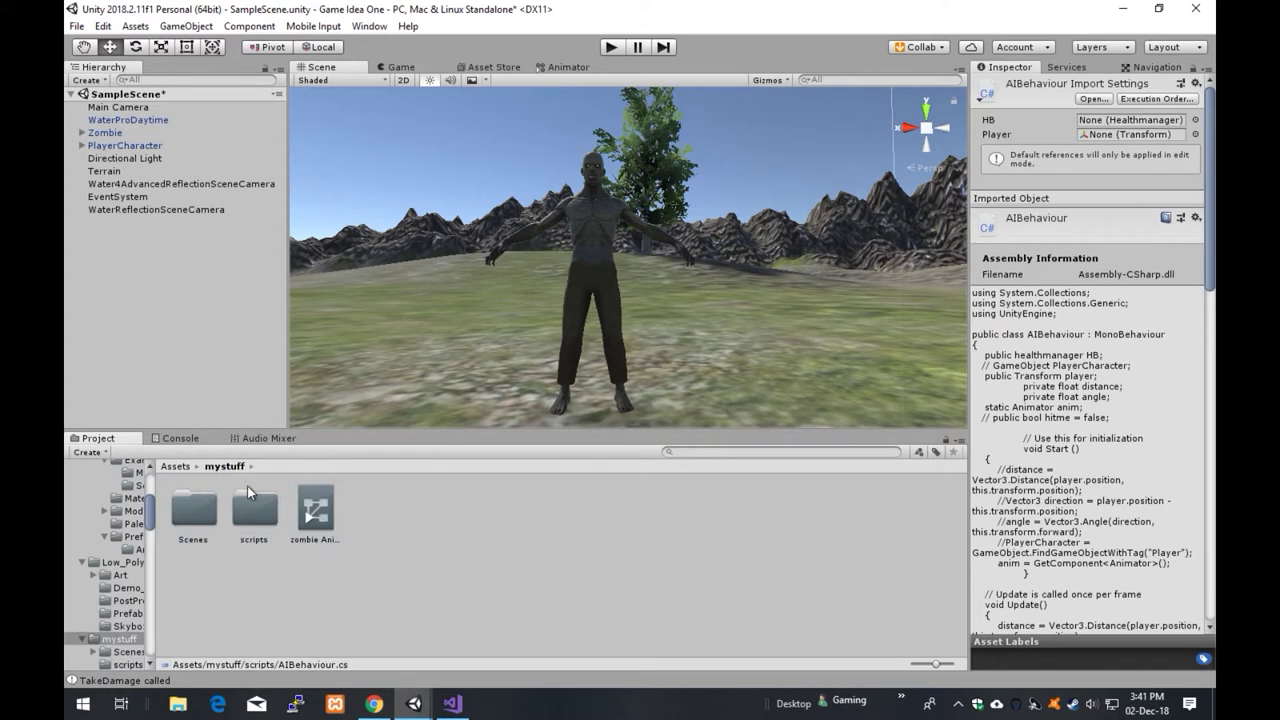
left_click(318, 508)
right_click(317, 495)
left_click(317, 496)
double_click(312, 500)
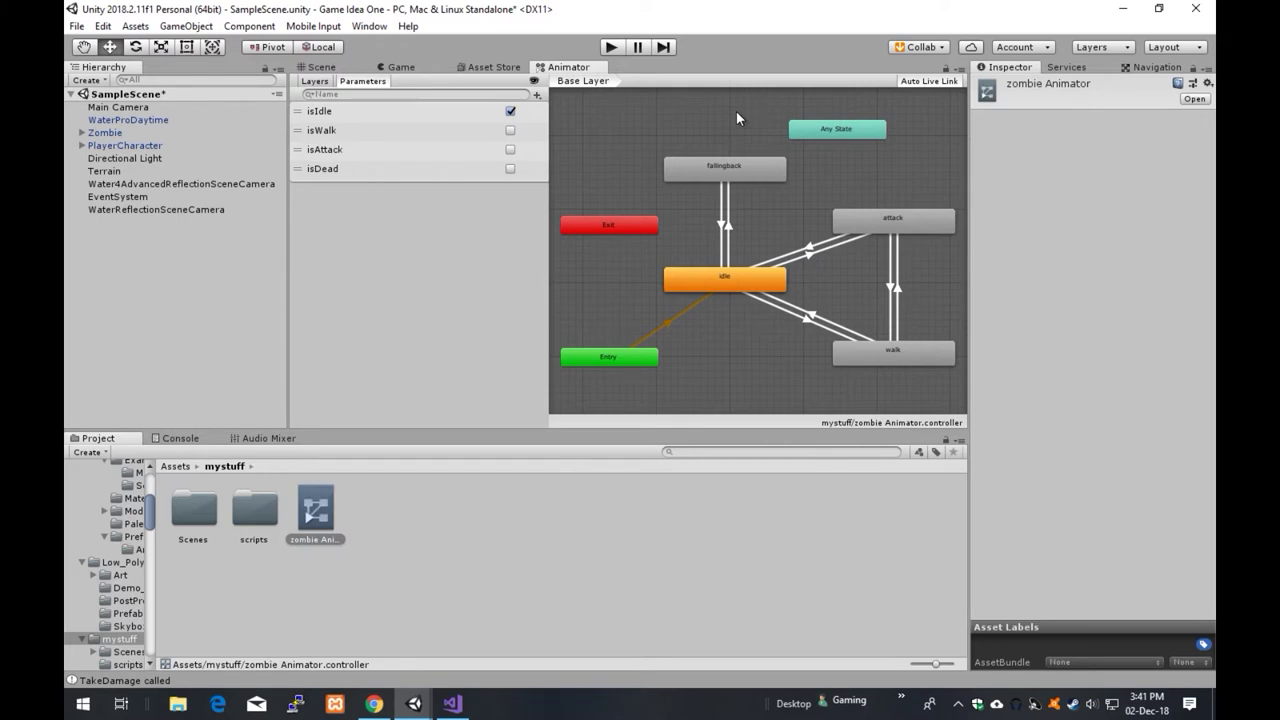
scroll(713, 123, "up", 2)
scroll(712, 132, "down", 3)
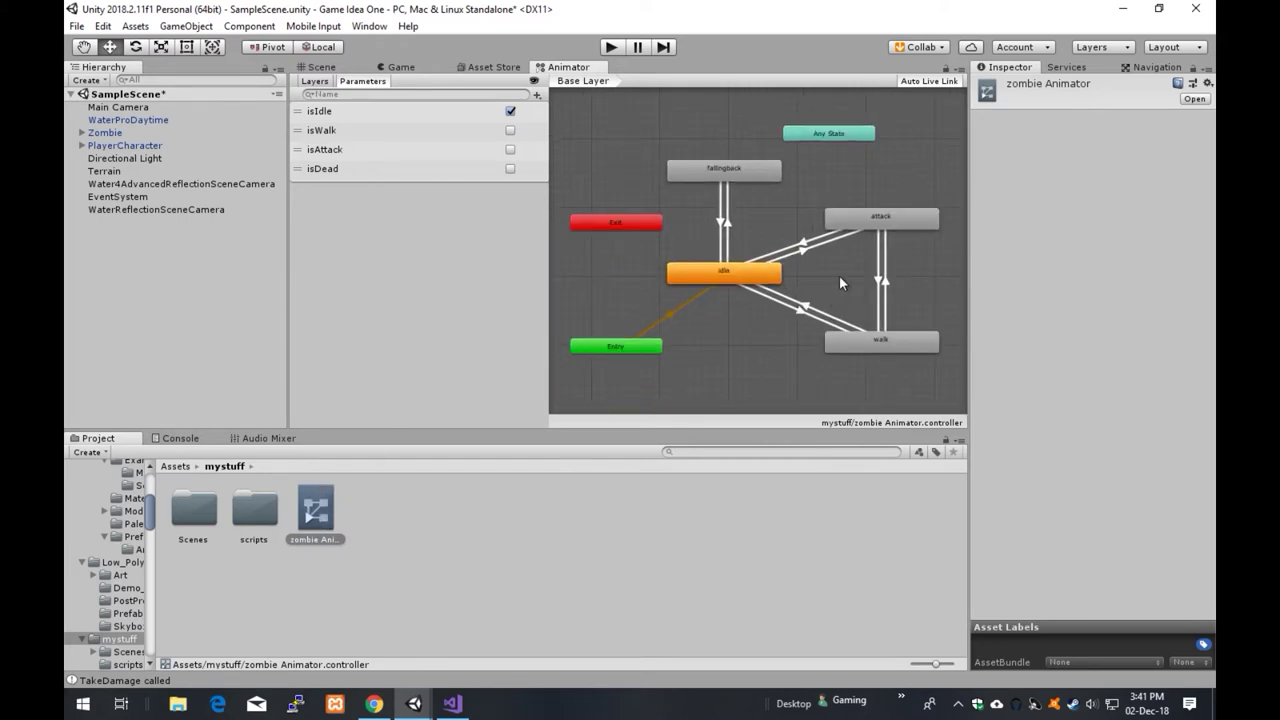
Delete the zombie Animator controller from the mystuff folder and select the Zombie object to show its components.
right_click(328, 506)
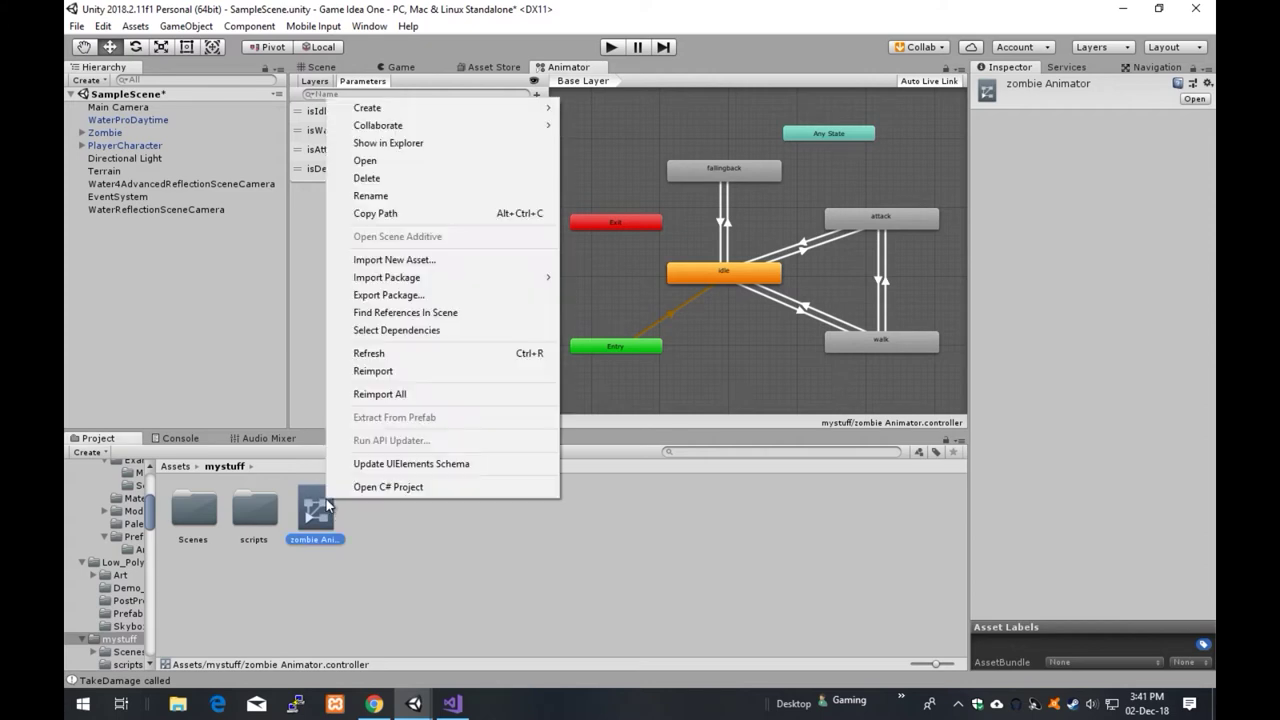
left_click(381, 182)
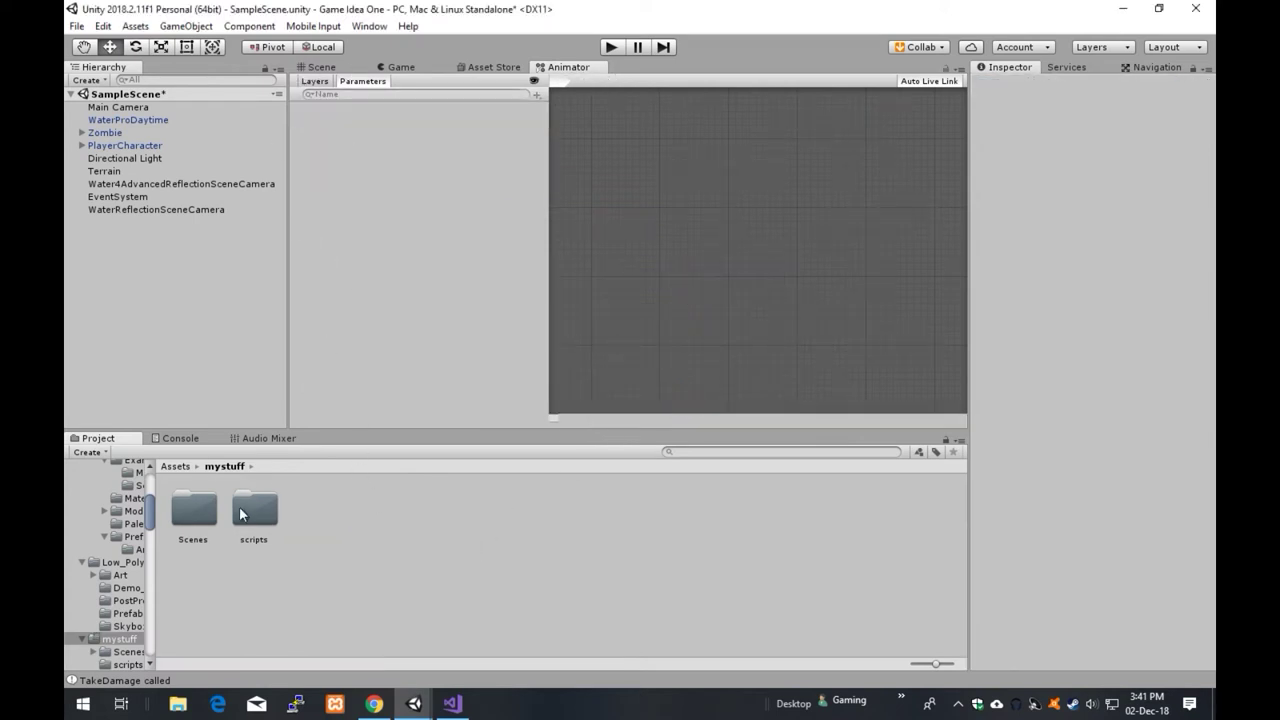
left_click(108, 132)
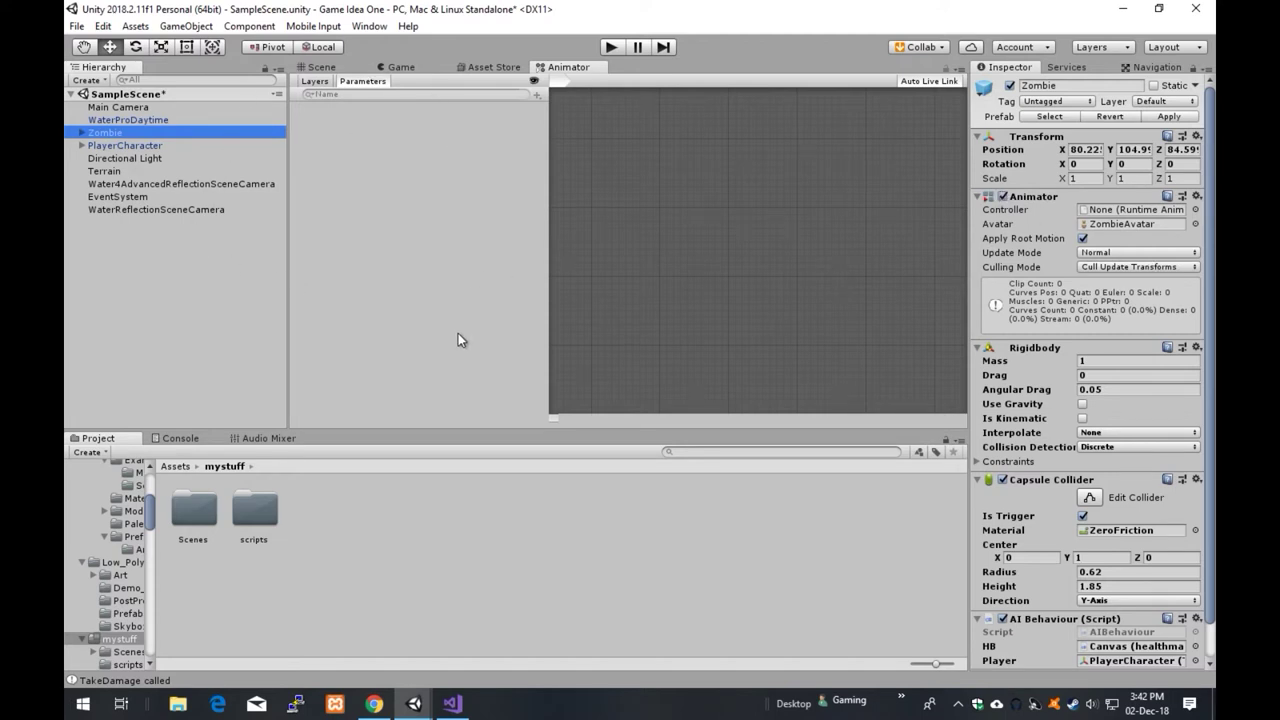
Play-test the game with the zombie lacking a controller, stop it, and return to the scene view.
left_click(398, 67)
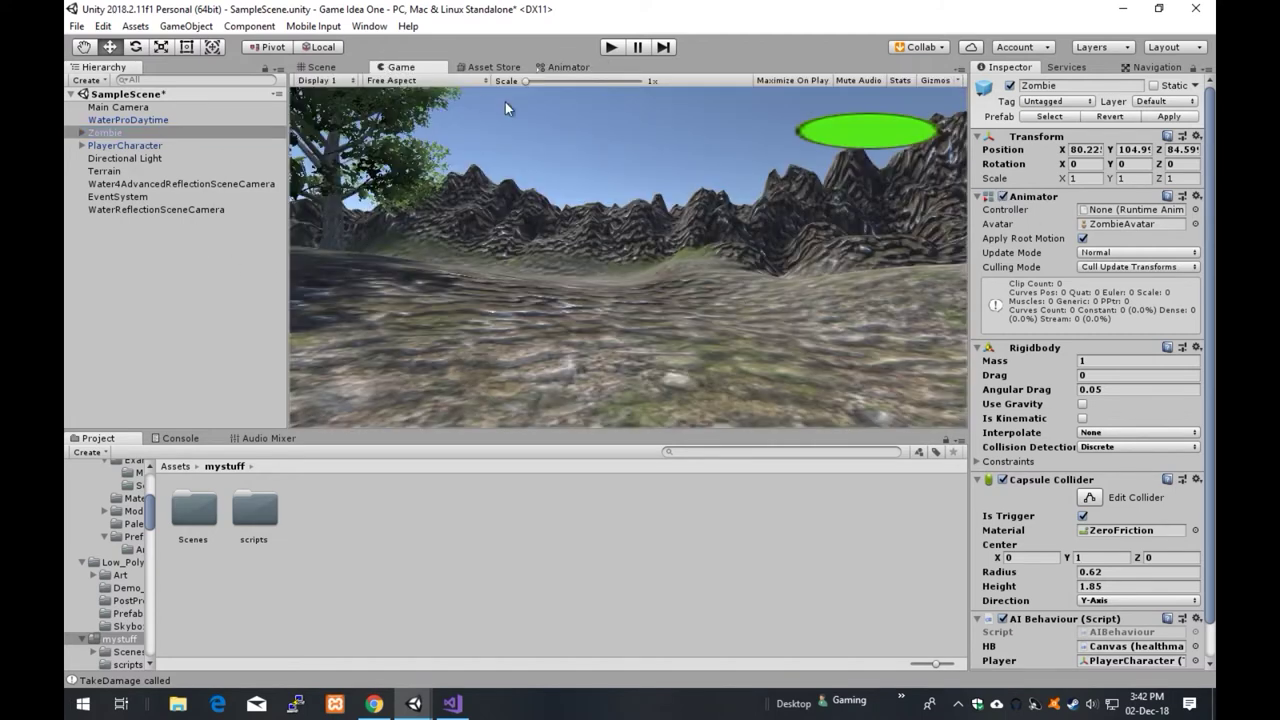
left_click(610, 47)
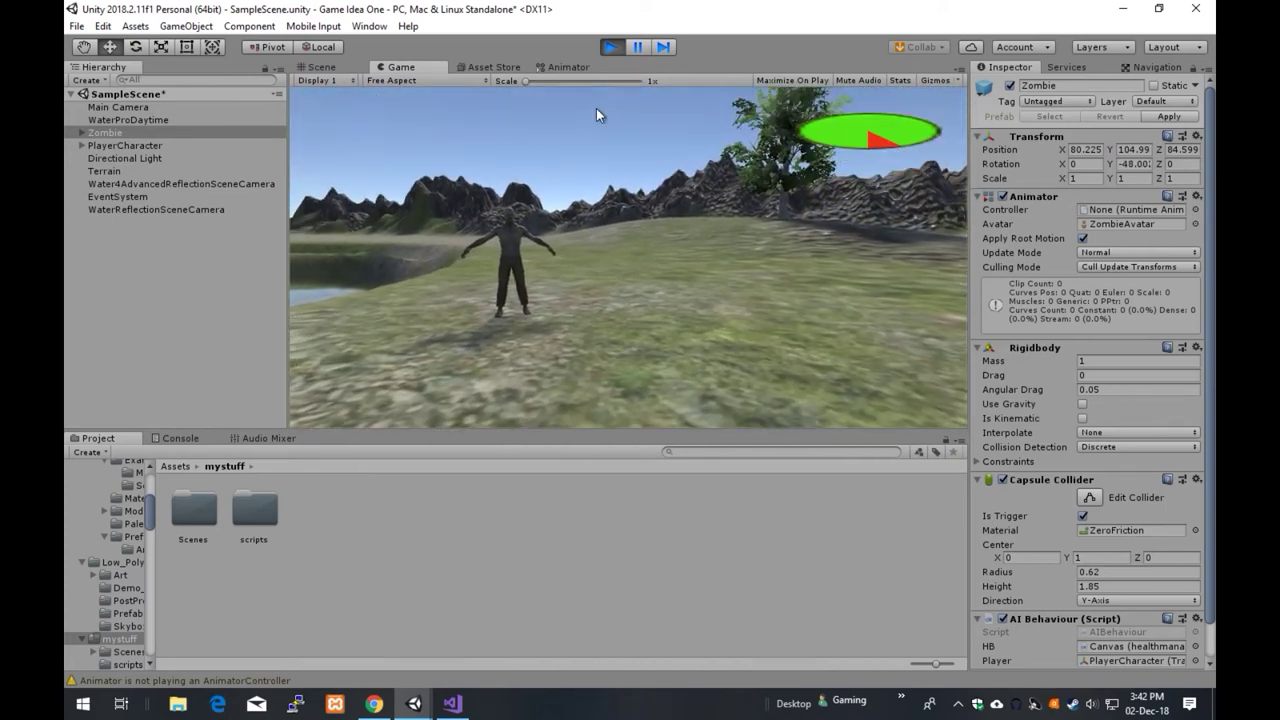
left_click(609, 46)
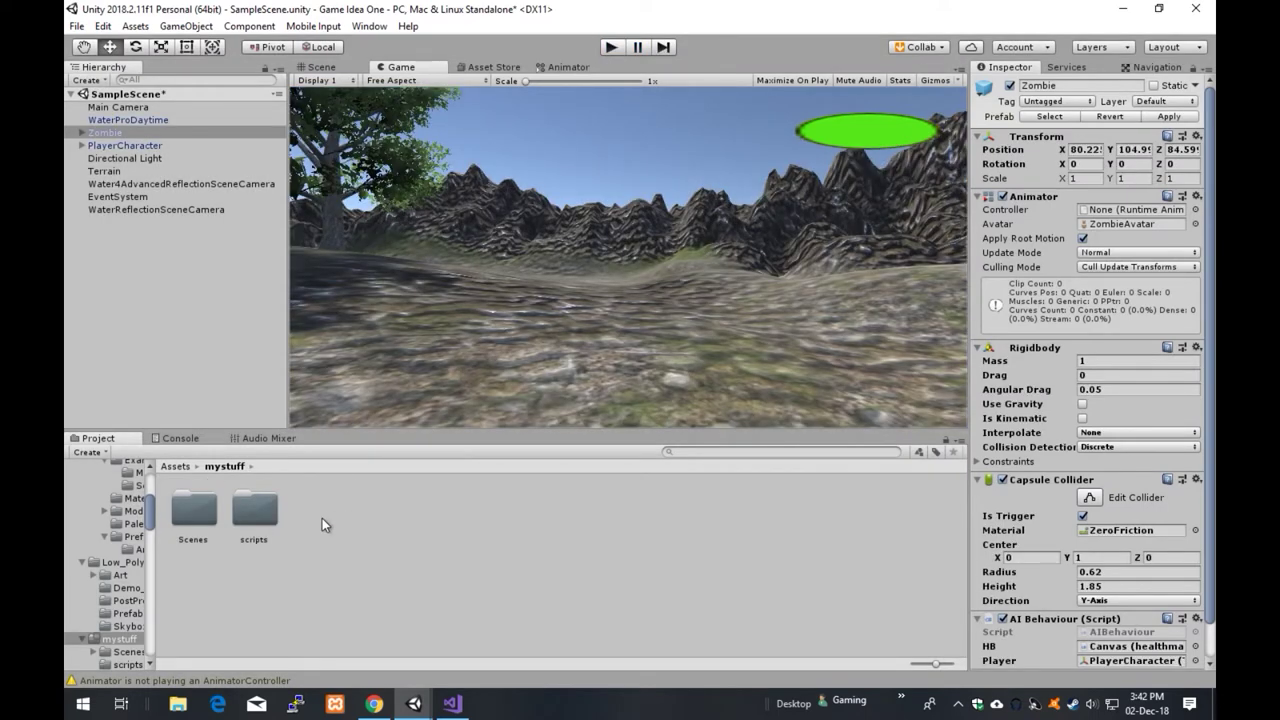
left_click(330, 67)
left_click(727, 320)
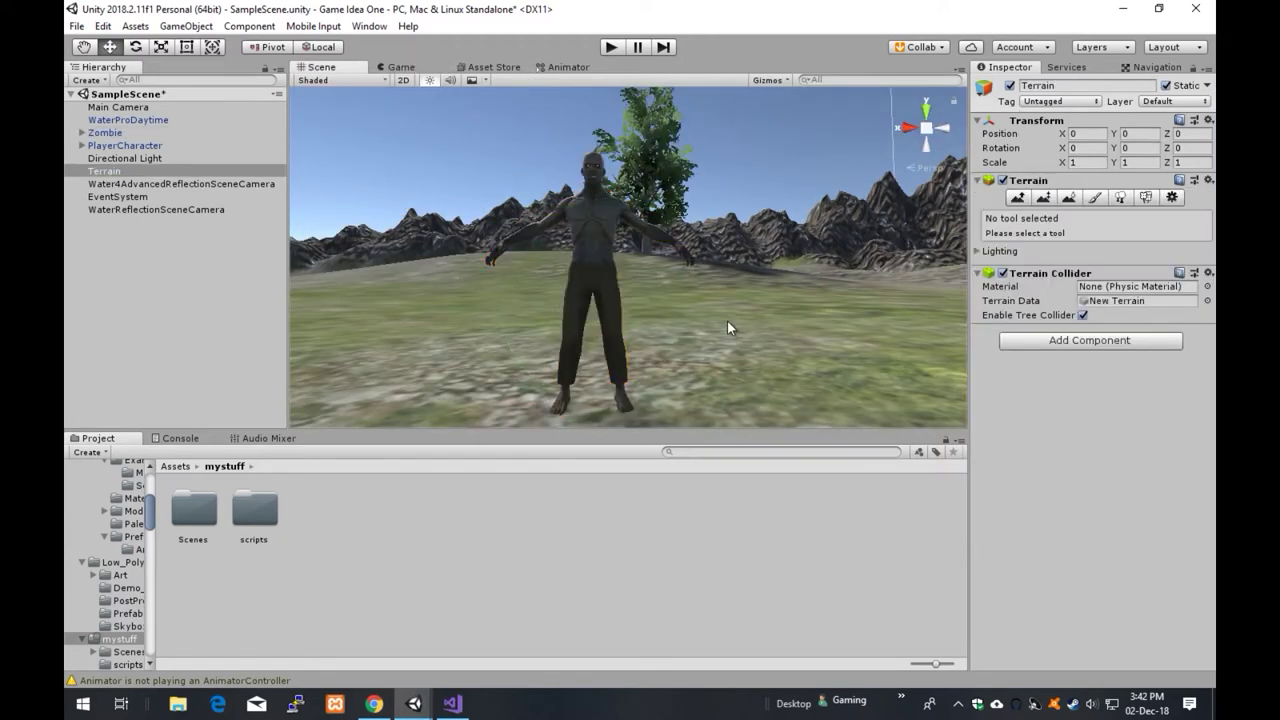
scroll(705, 275, "down", 2)
scroll(701, 268, "down", 2)
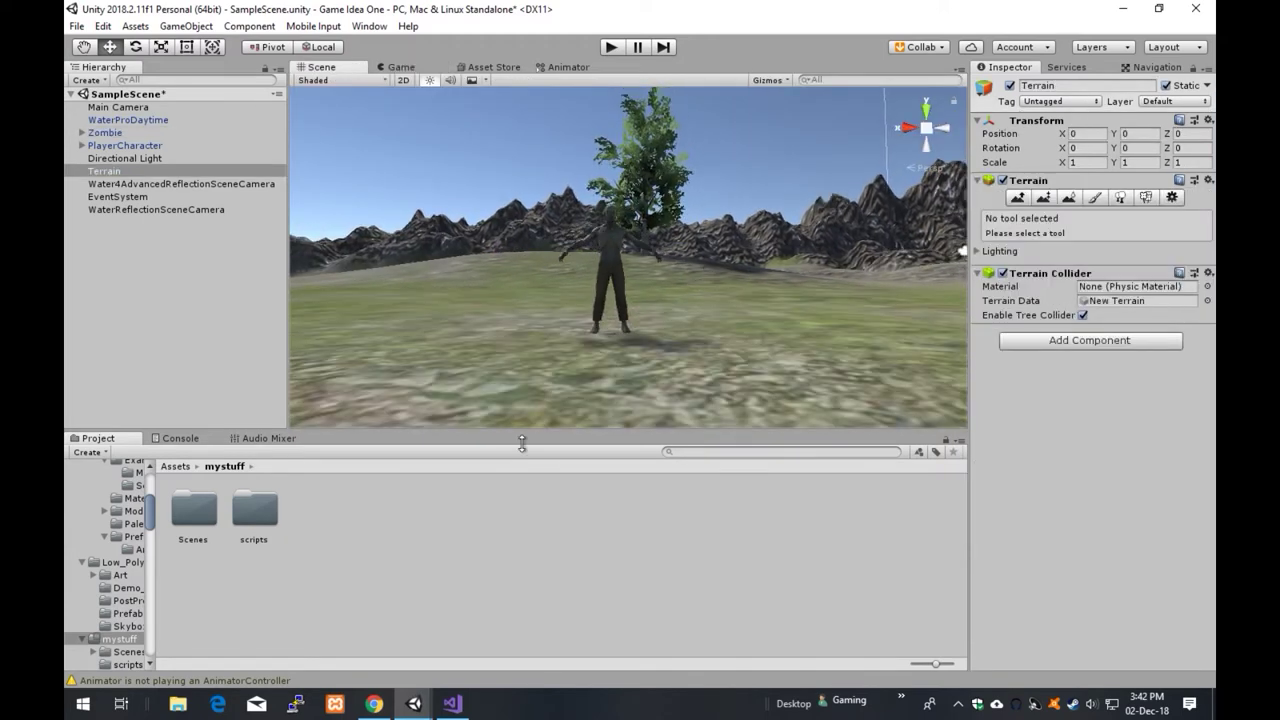
right_click(320, 508)
mouse_move(362, 117)
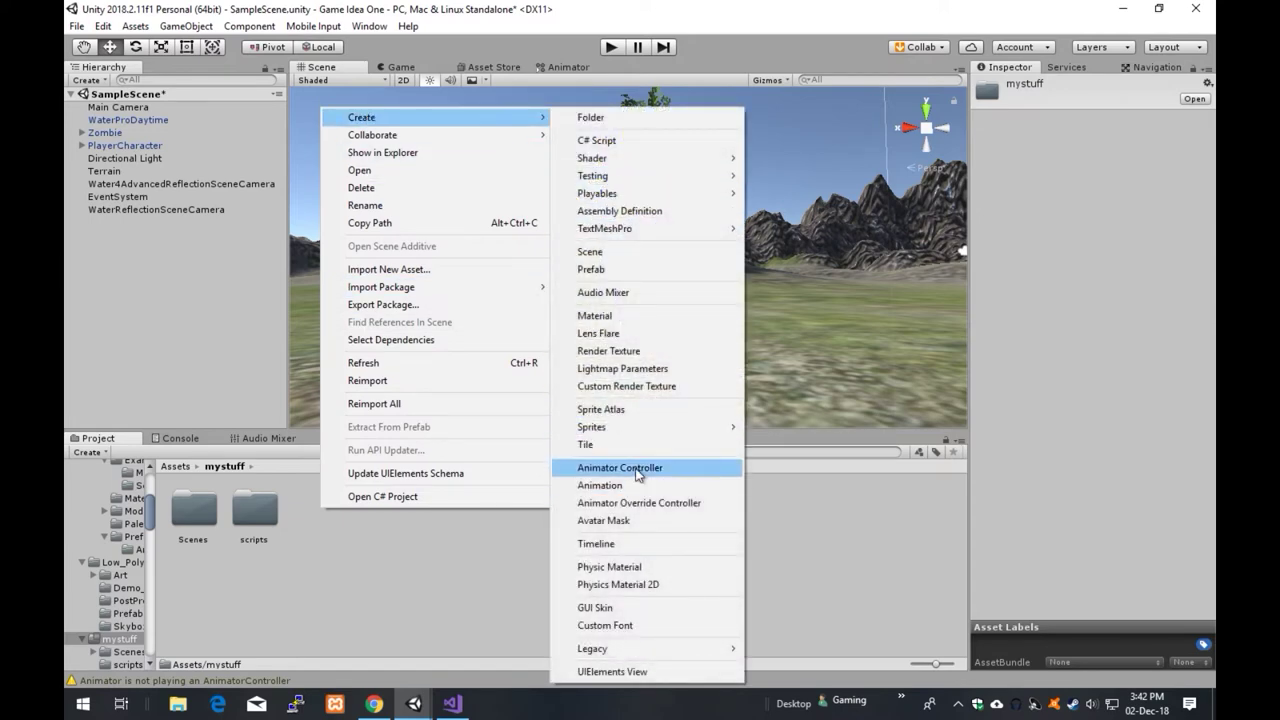
left_click(362, 563)
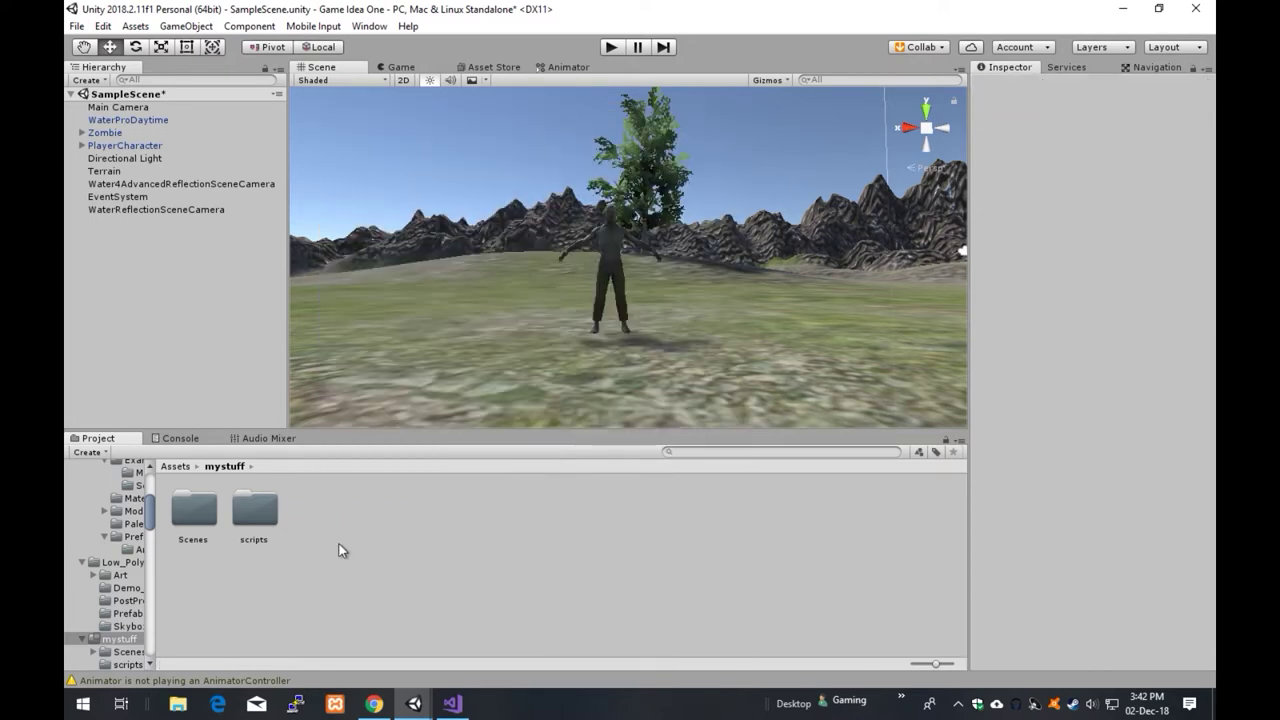
Create an Animator Controller in the mystuff folder and rename it to zombie Animator.
right_click(308, 510)
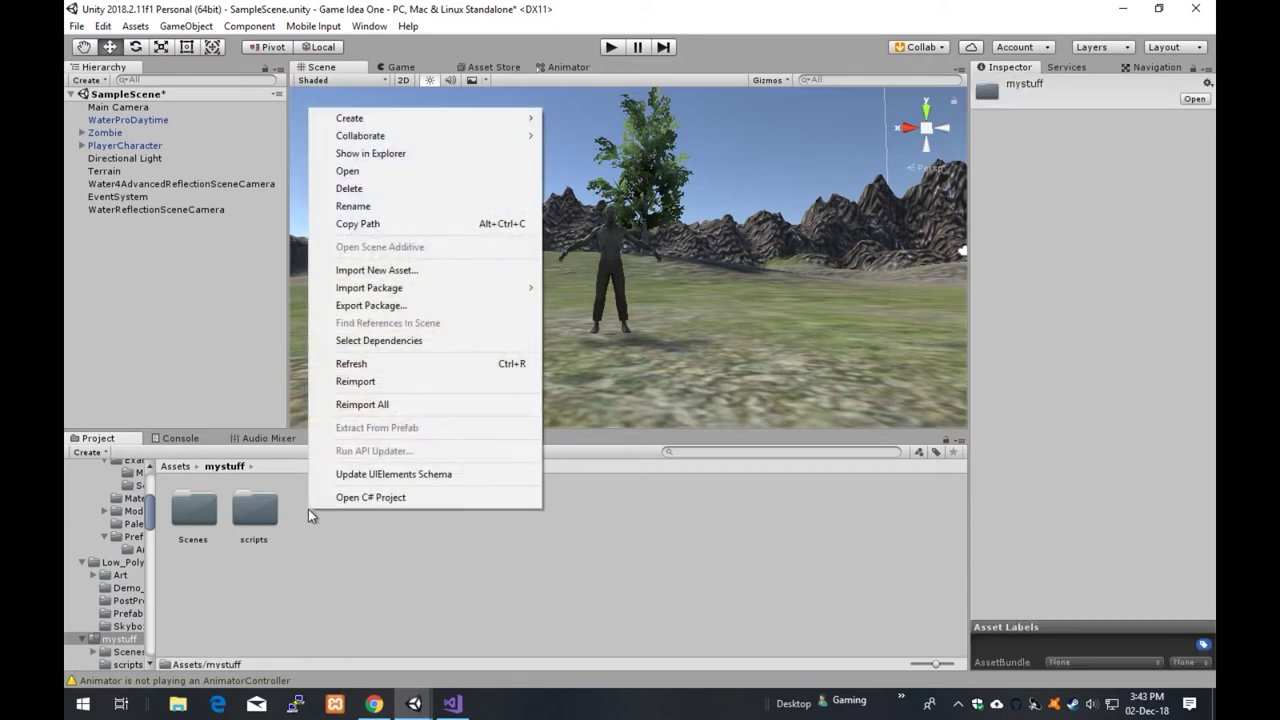
mouse_move(400, 120)
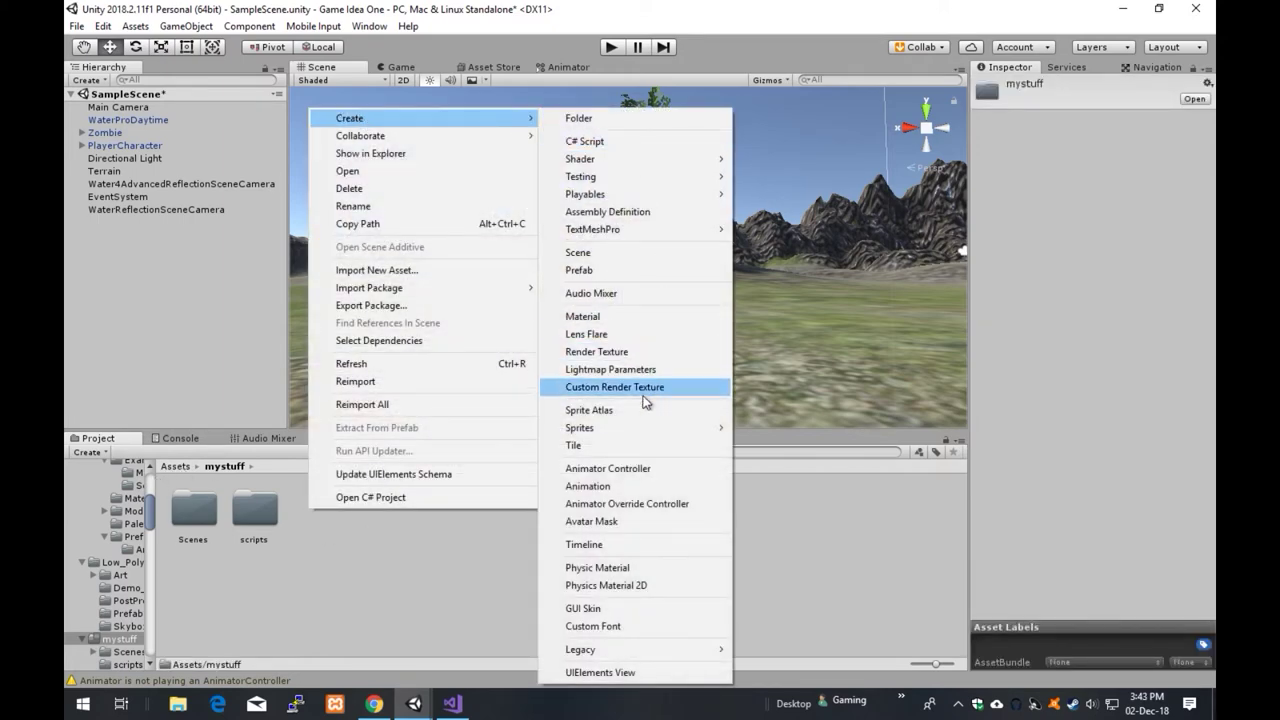
left_click(630, 468)
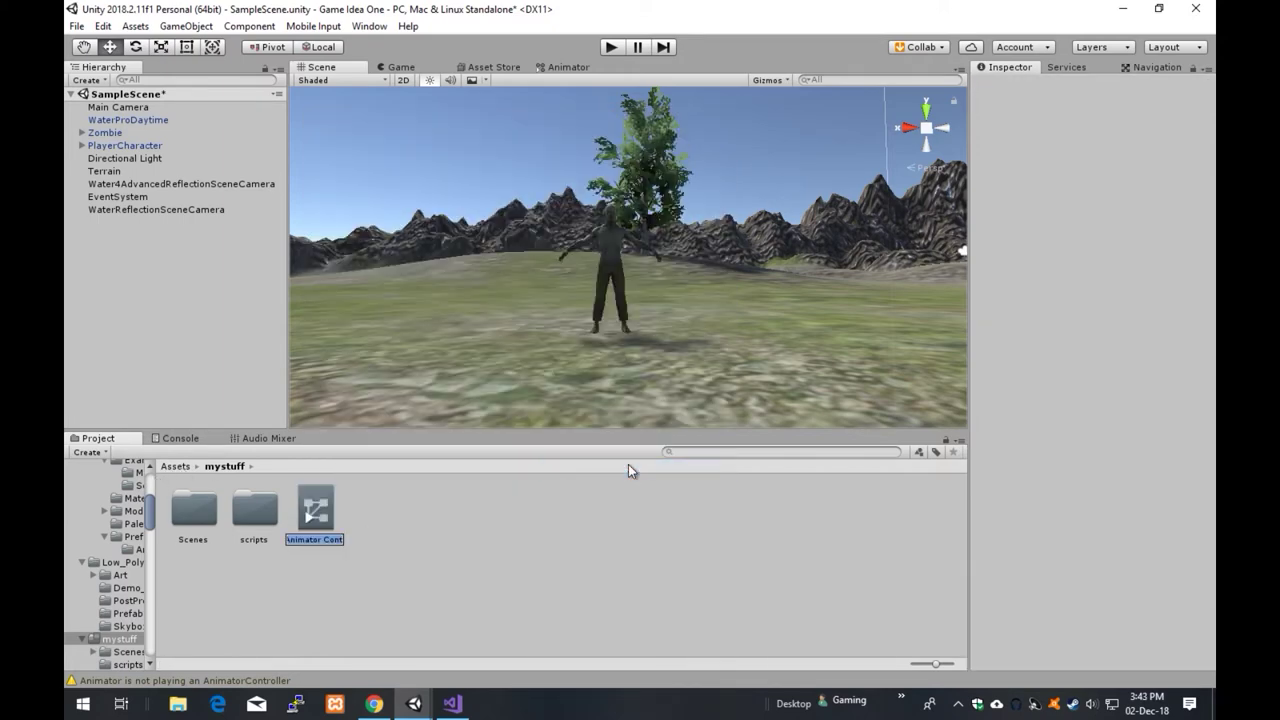
key("Return")
right_click(301, 522)
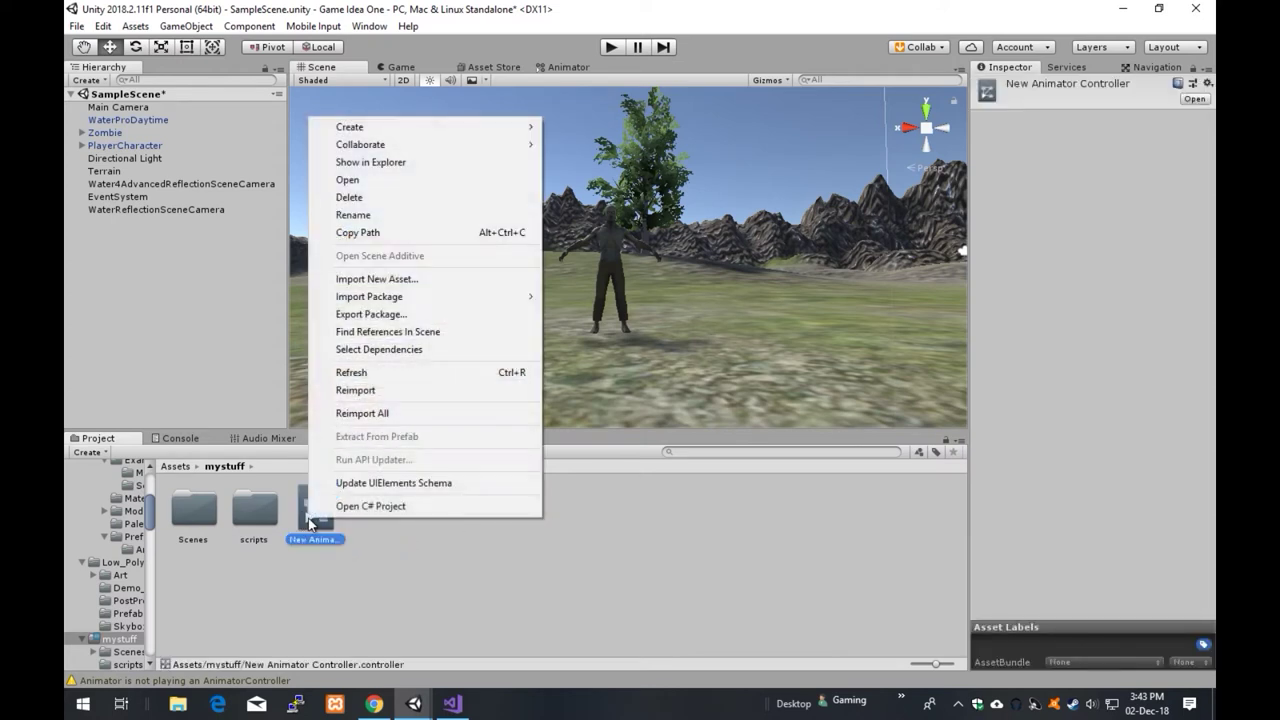
left_click(358, 215)
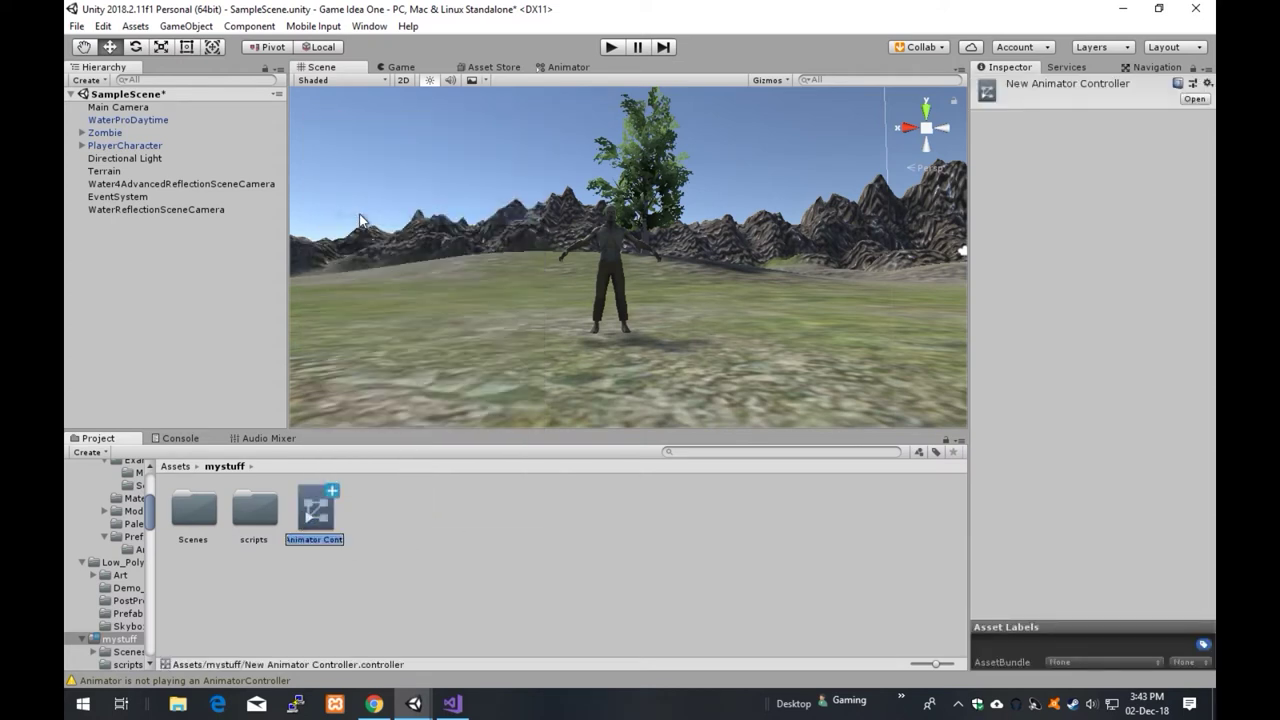
type("zom")
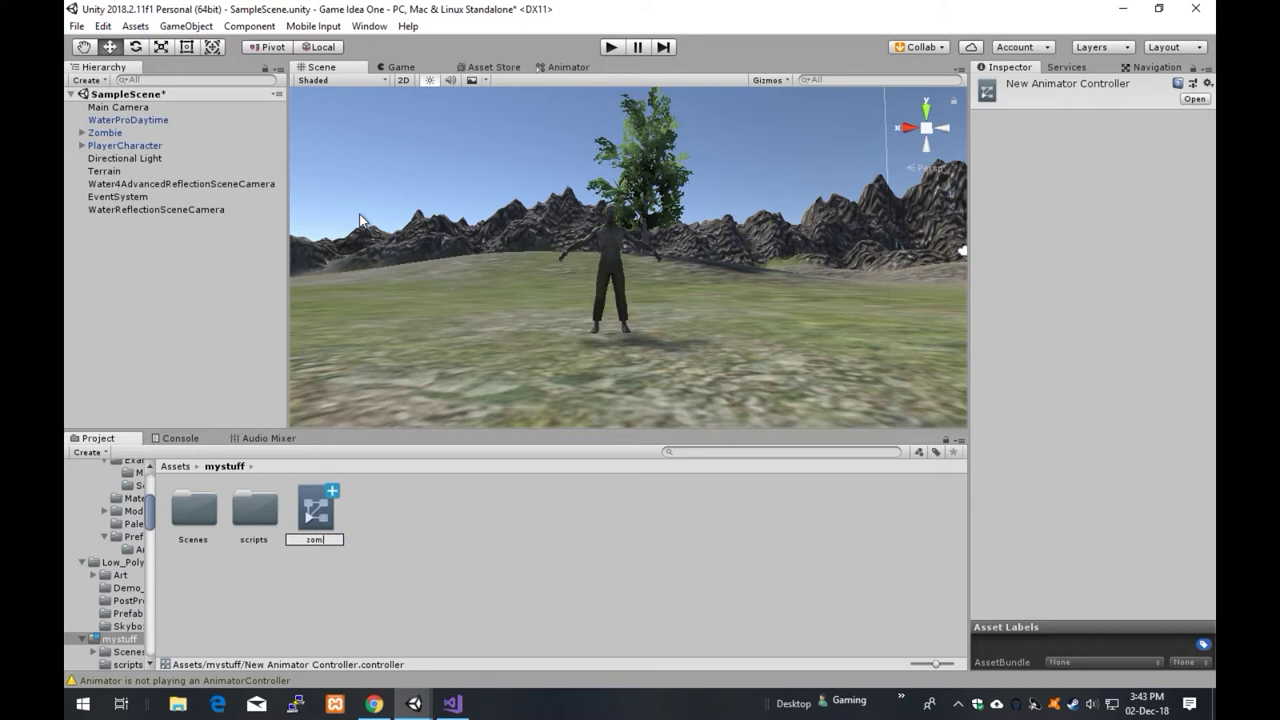
type("bie Animator")
key("Return")
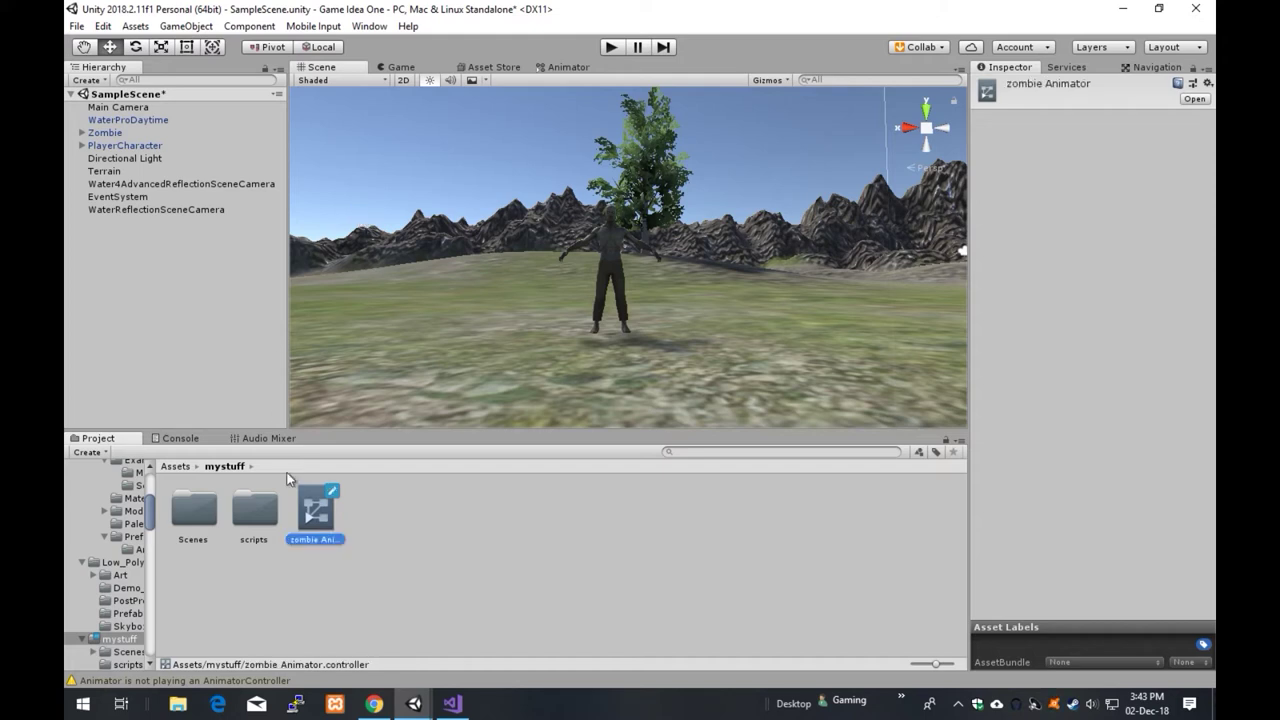
left_click(512, 555)
Open the new zombie Animator controller so its state graph can be edited.
double_click(327, 515)
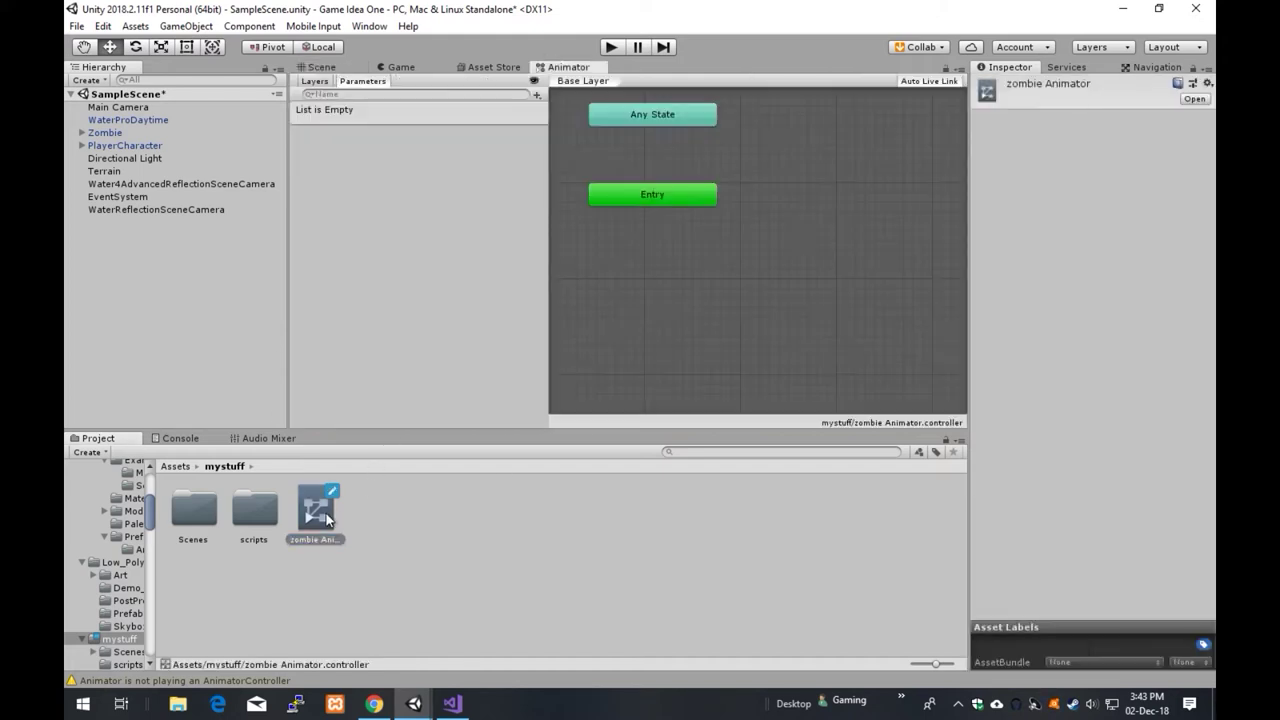
scroll(798, 216, "down", 3)
scroll(811, 192, "up", 2)
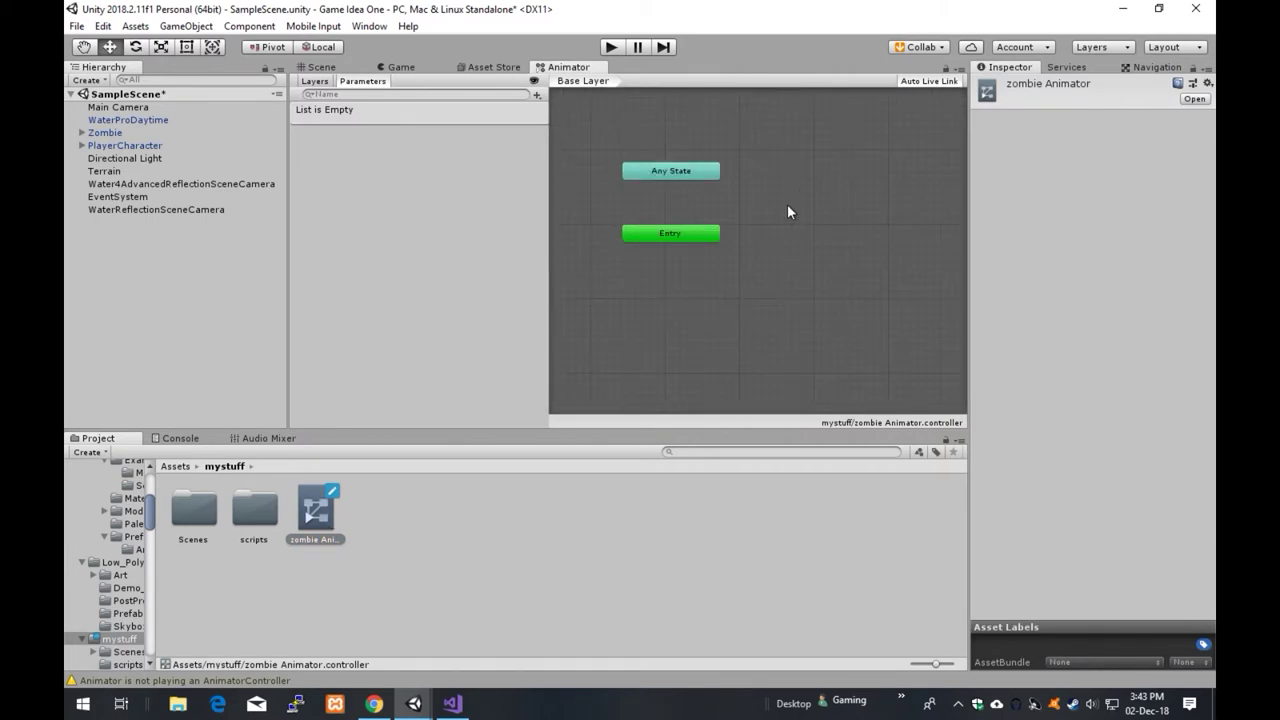
scroll(787, 211, "up", 1)
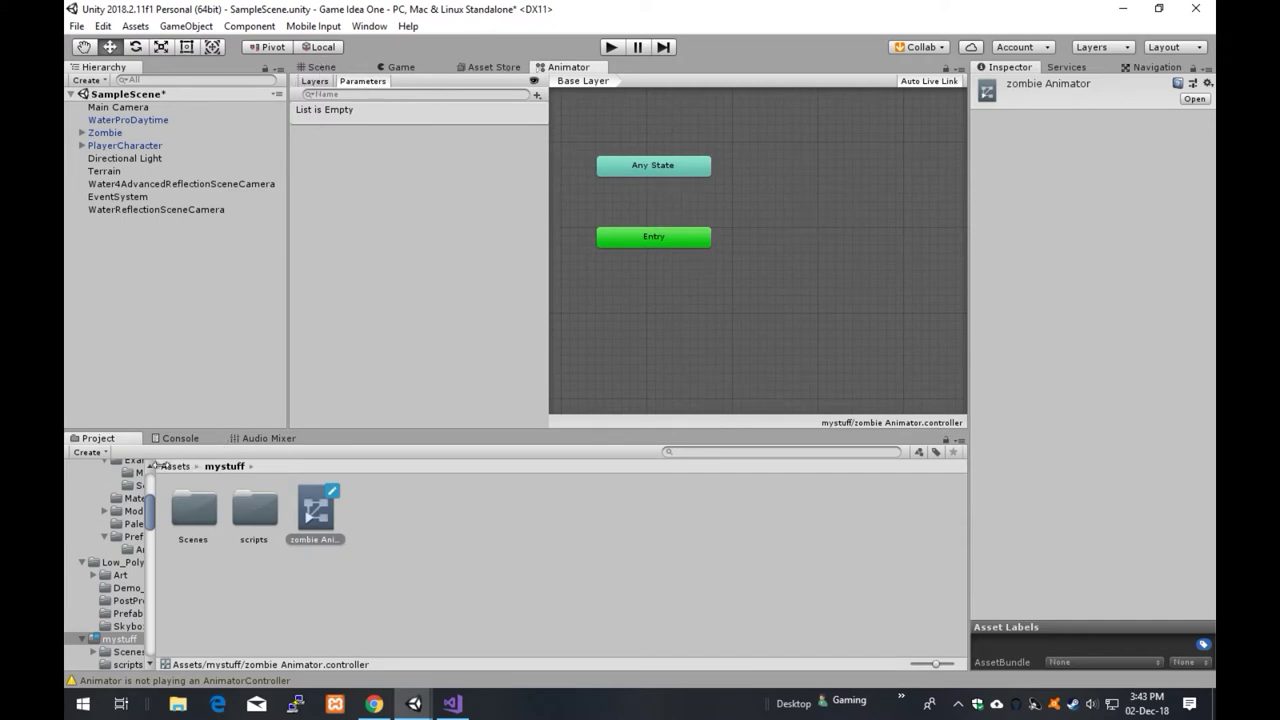
Browse the project assets to the Animations folder inside the Zombie folder.
left_click(176, 467)
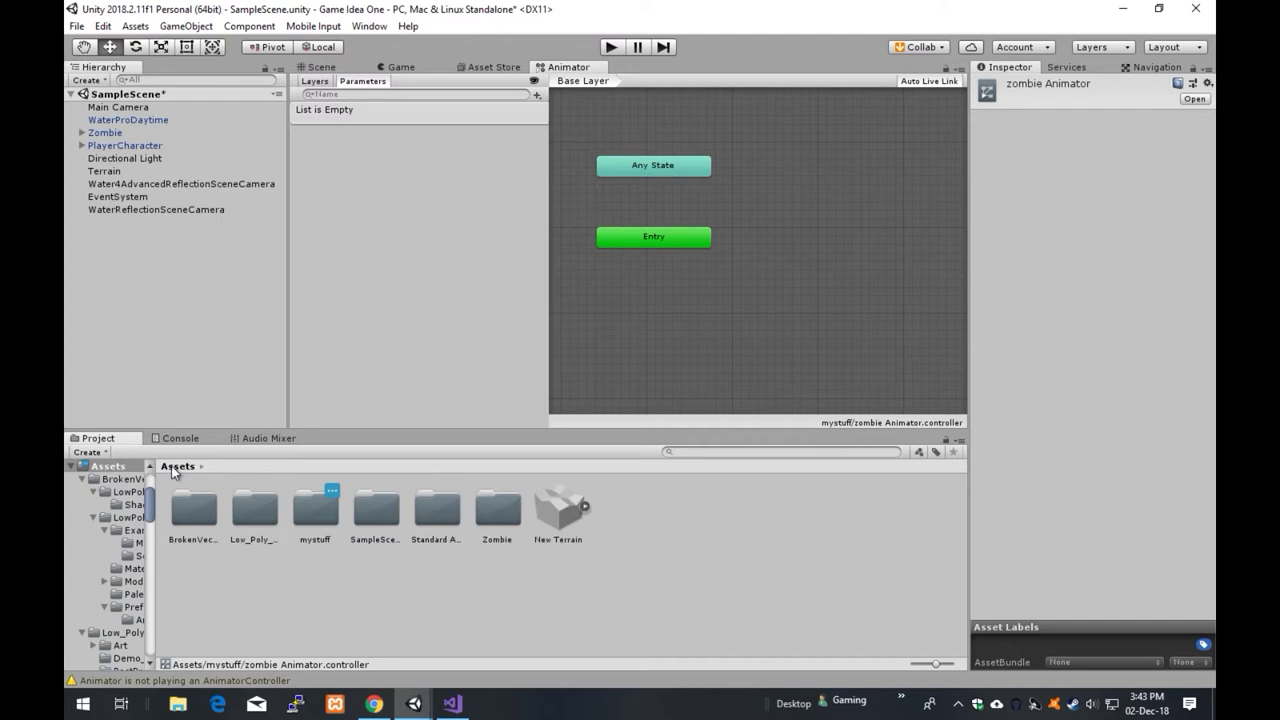
double_click(500, 512)
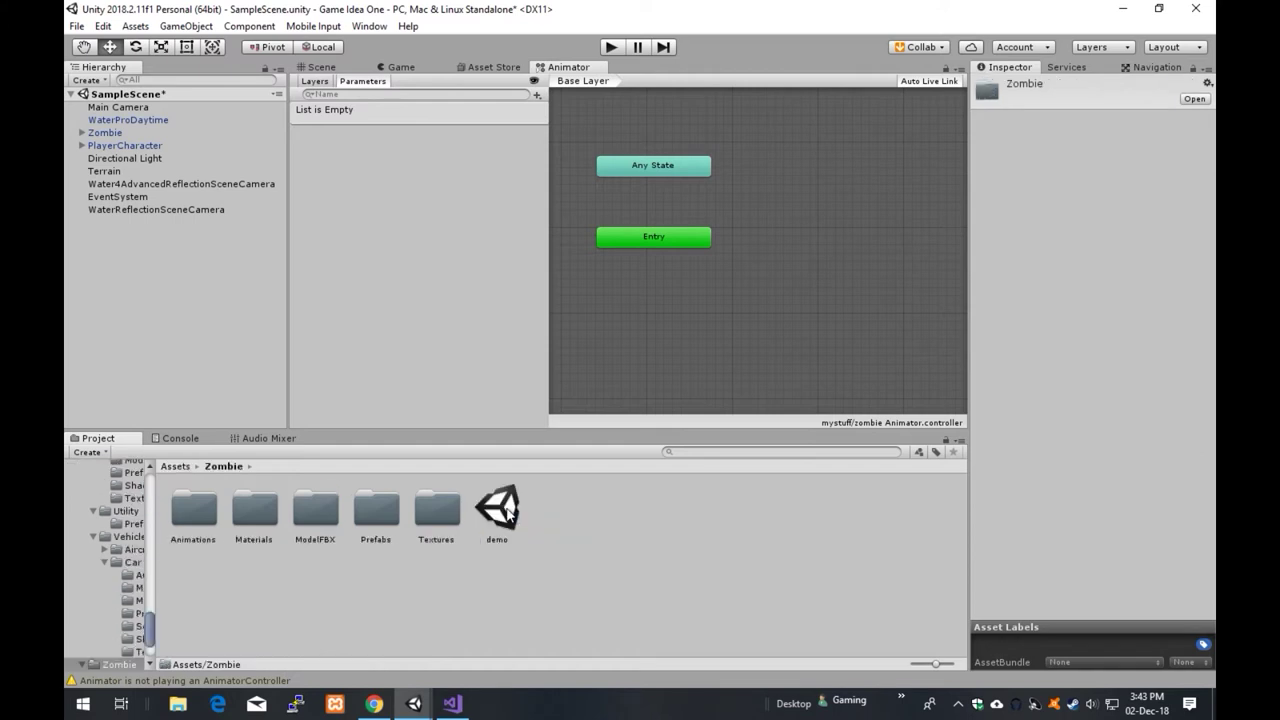
double_click(188, 508)
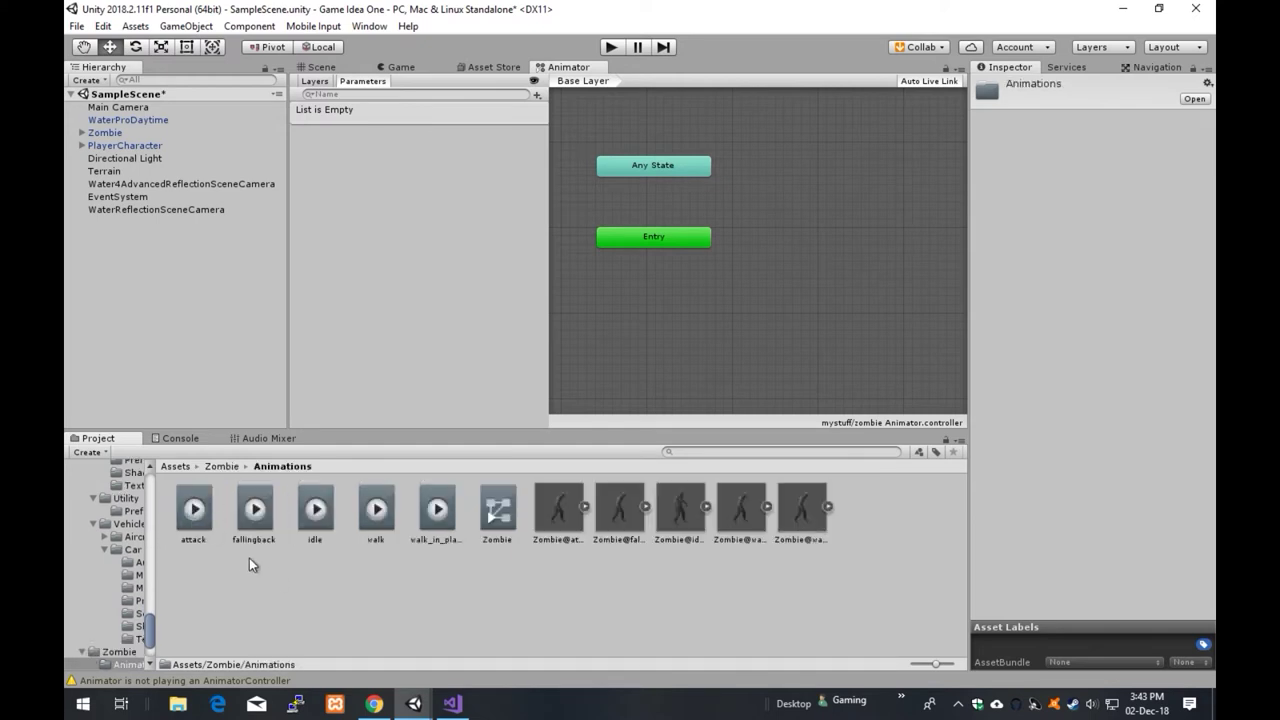
Review the settings of the attack, fallingback, idle, walk and walk_in_place animation clips.
left_click(198, 515)
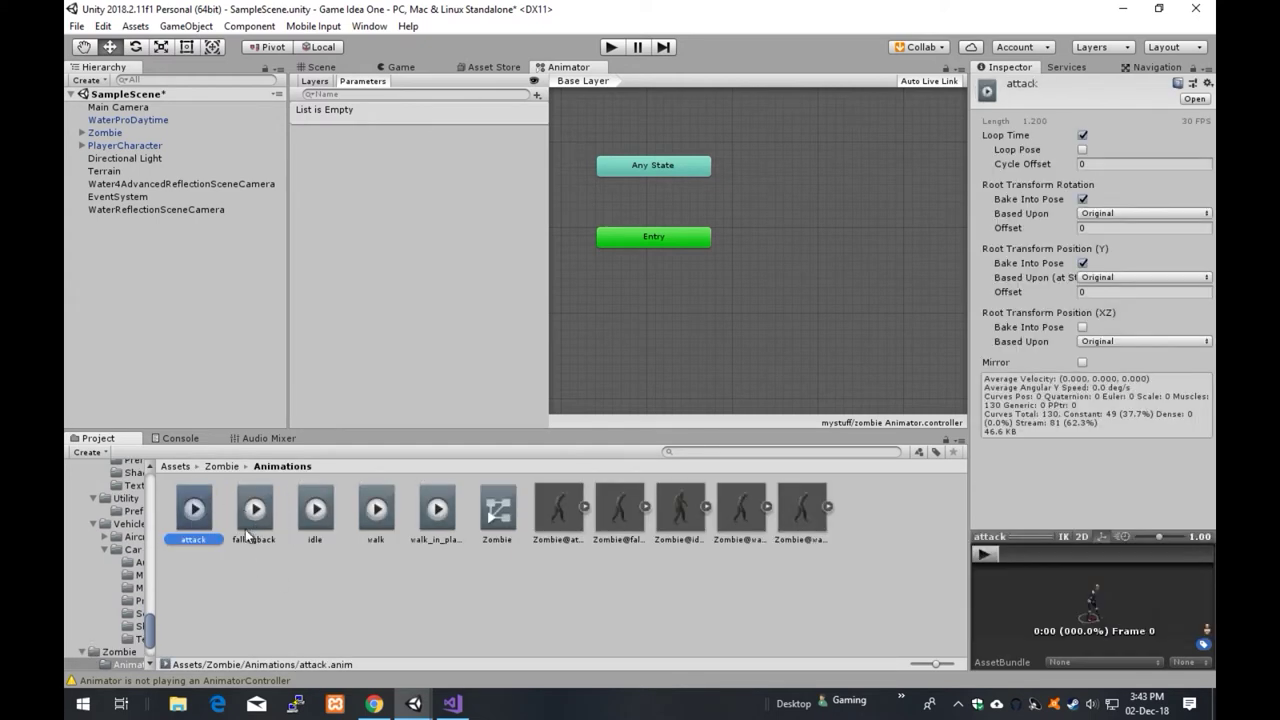
left_click(263, 526)
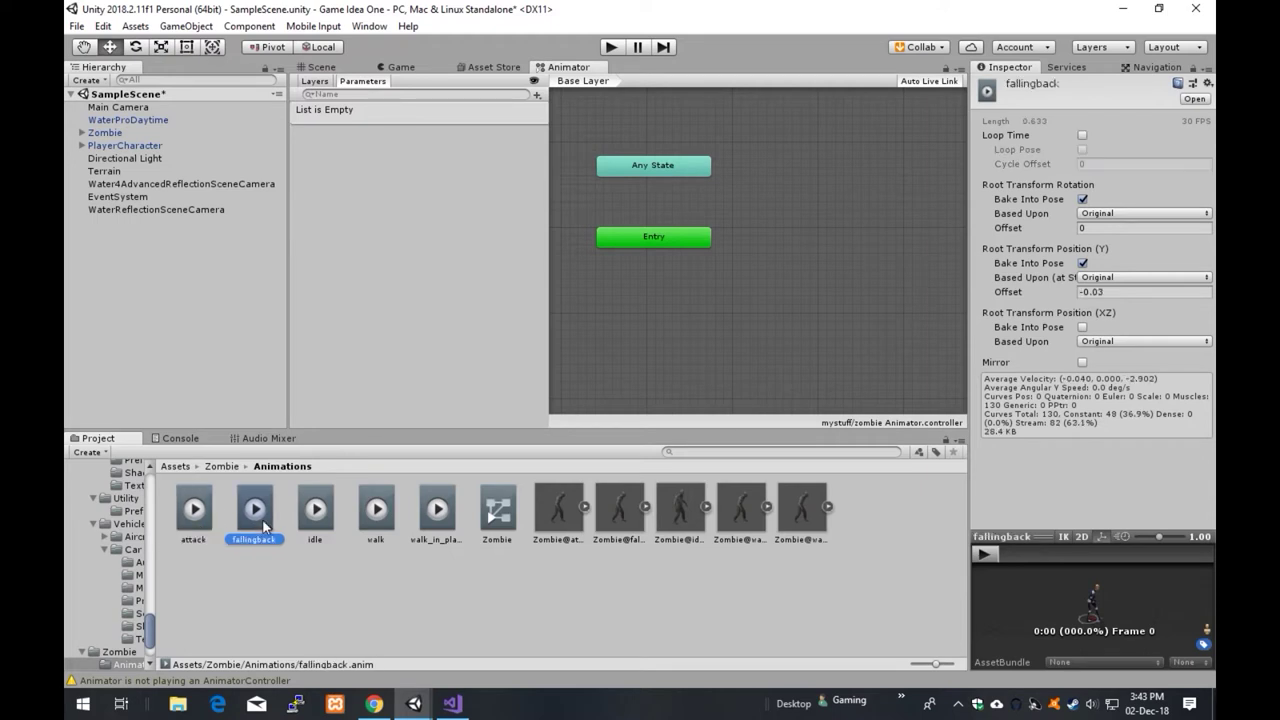
left_click(435, 515)
left_click(377, 512)
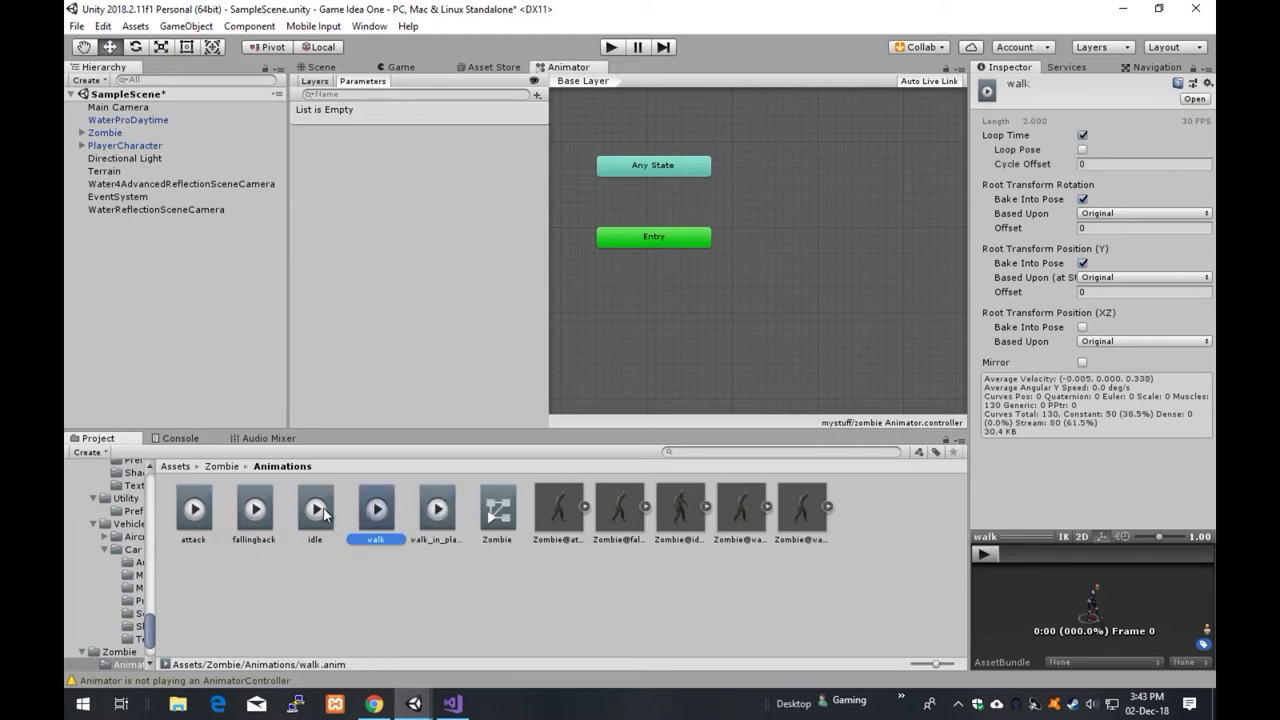
left_click(330, 520)
left_click(266, 520)
left_click(190, 515)
left_click(264, 524)
left_click(318, 528)
left_click(385, 535)
left_click(432, 515)
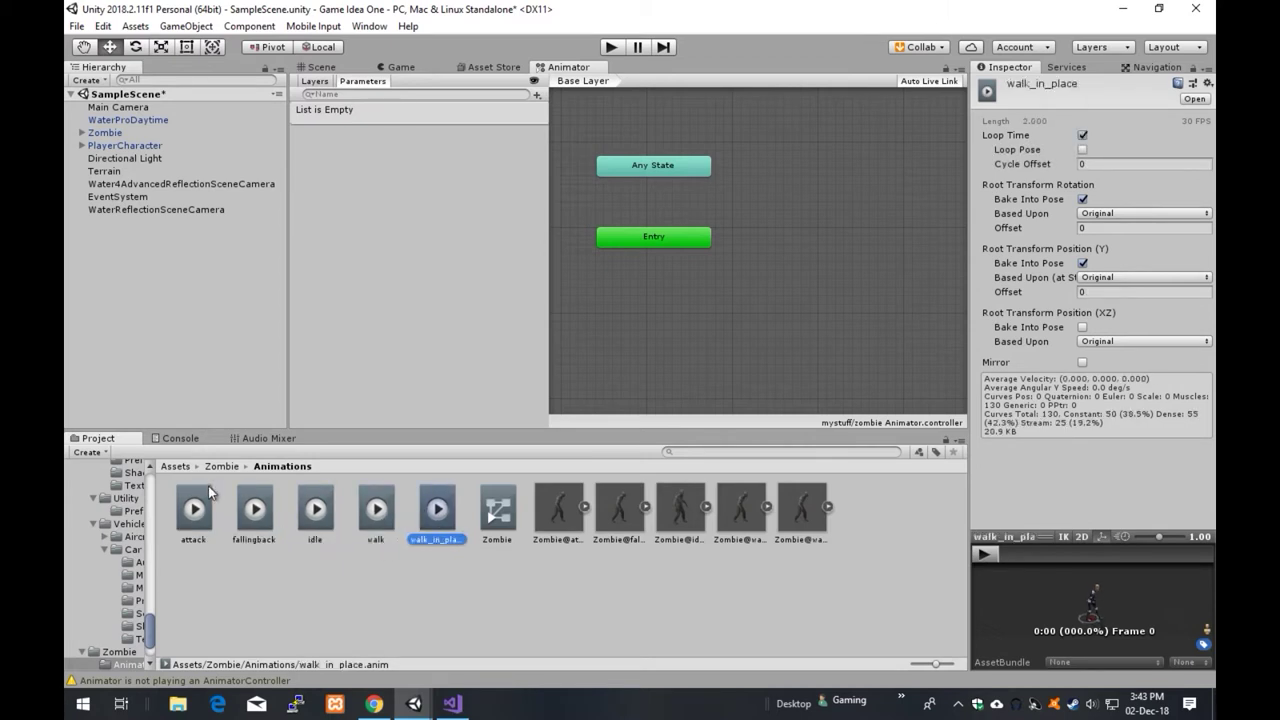
left_click(200, 510)
left_click(268, 530)
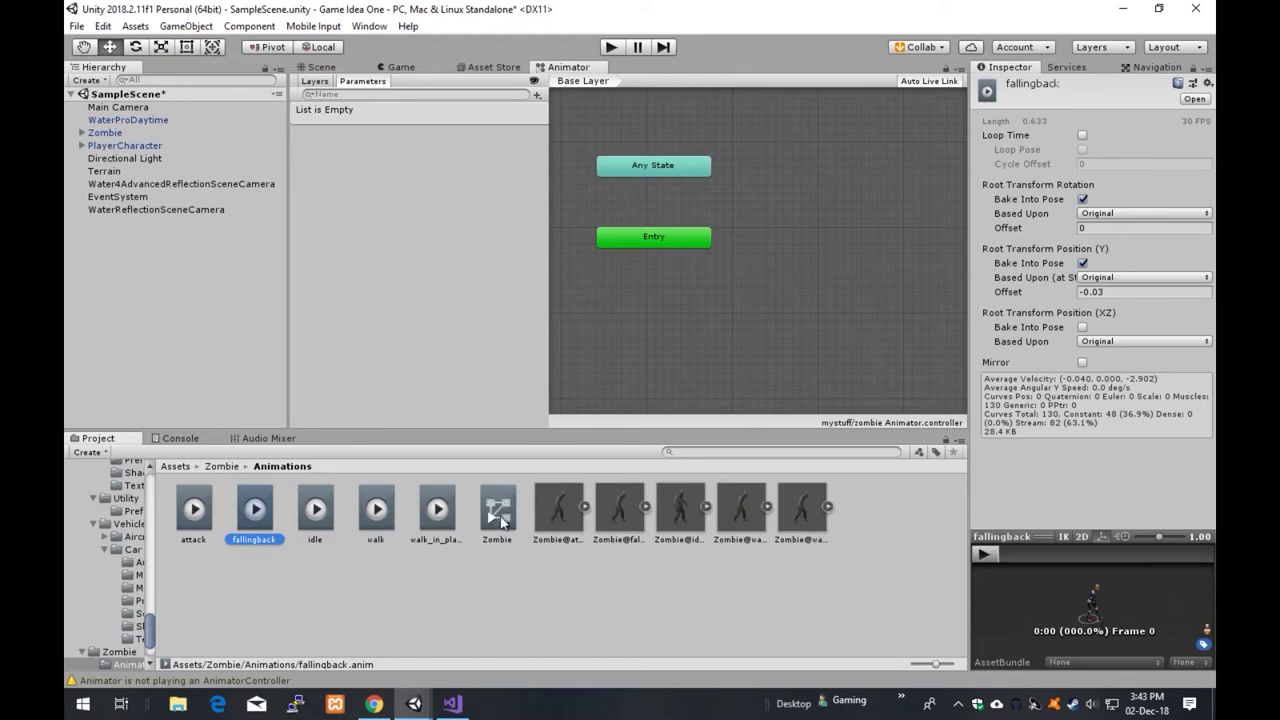
left_click(205, 528)
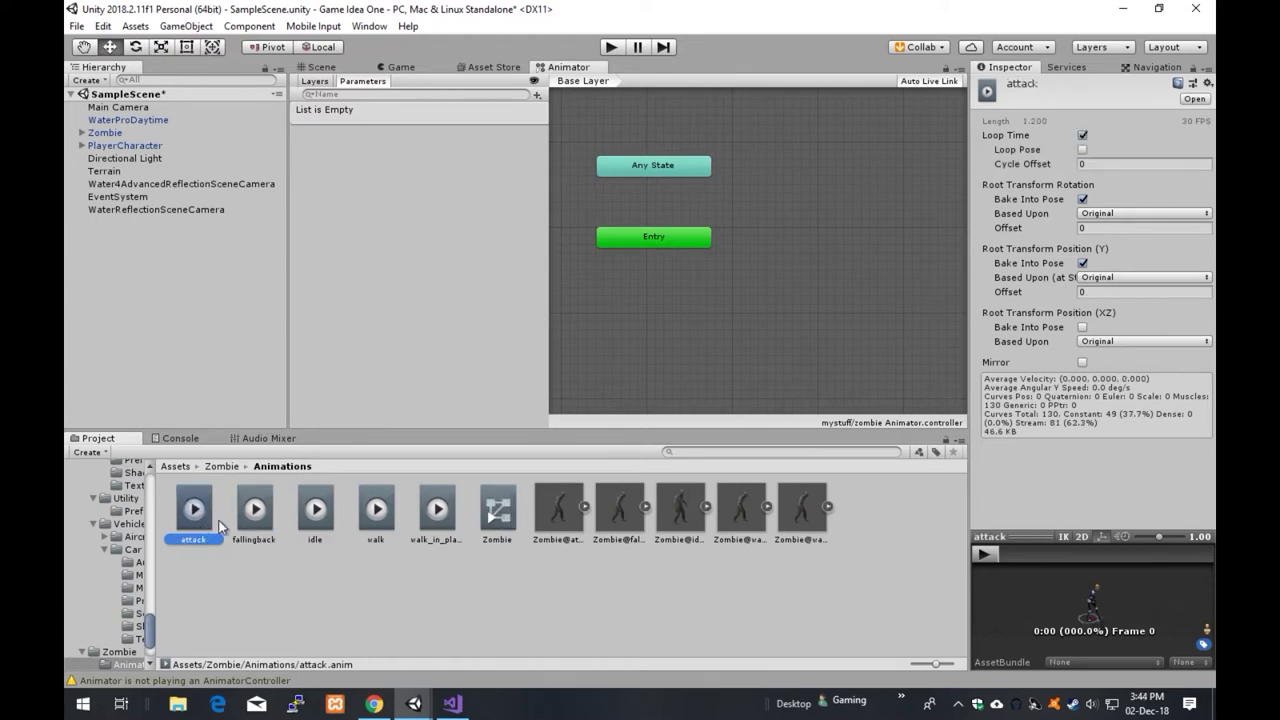
left_click(258, 525)
left_click(322, 518)
left_click(385, 518)
left_click(422, 520)
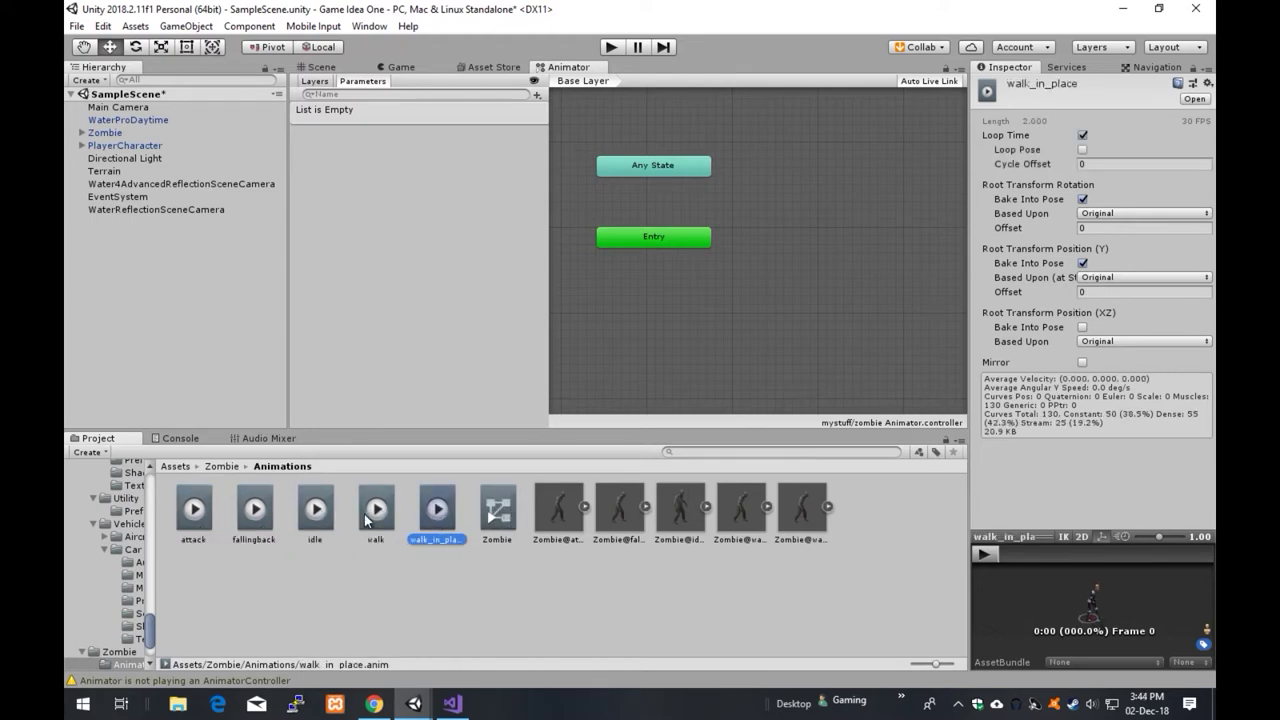
Add the idle clip to the state graph as the default state, placed beside Entry.
left_click(185, 512)
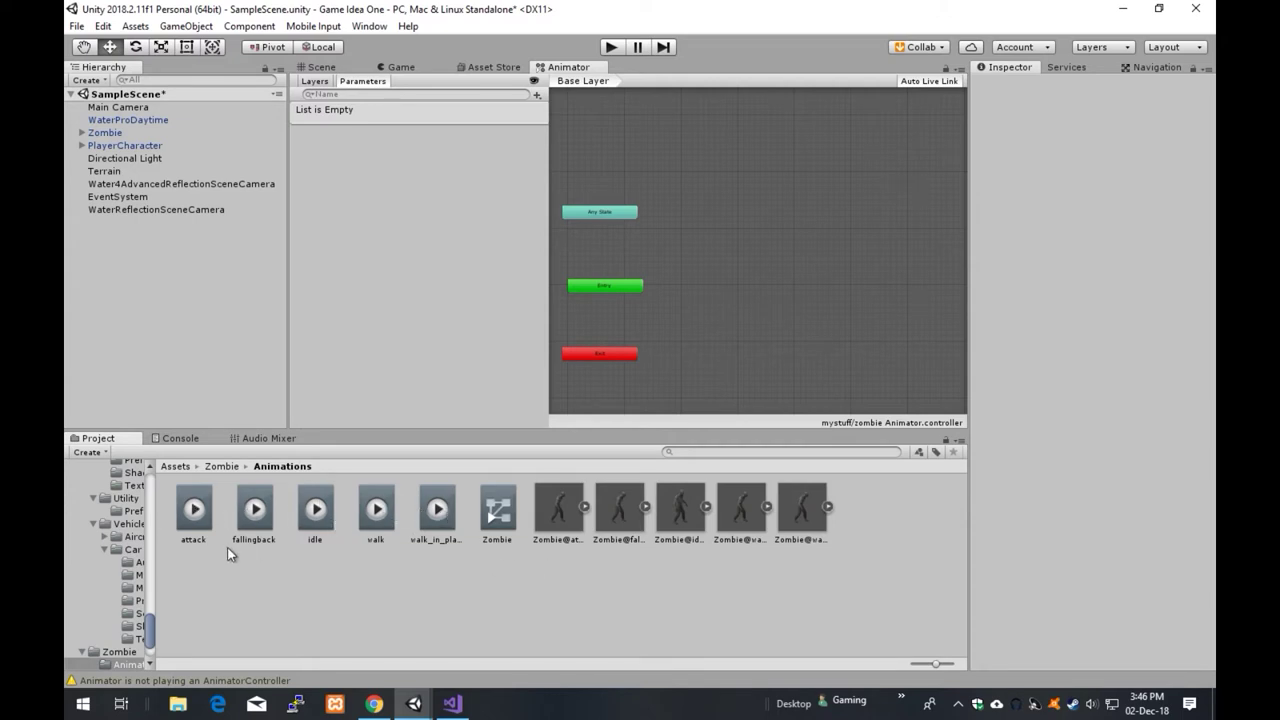
left_click_drag(318, 512, 751, 281)
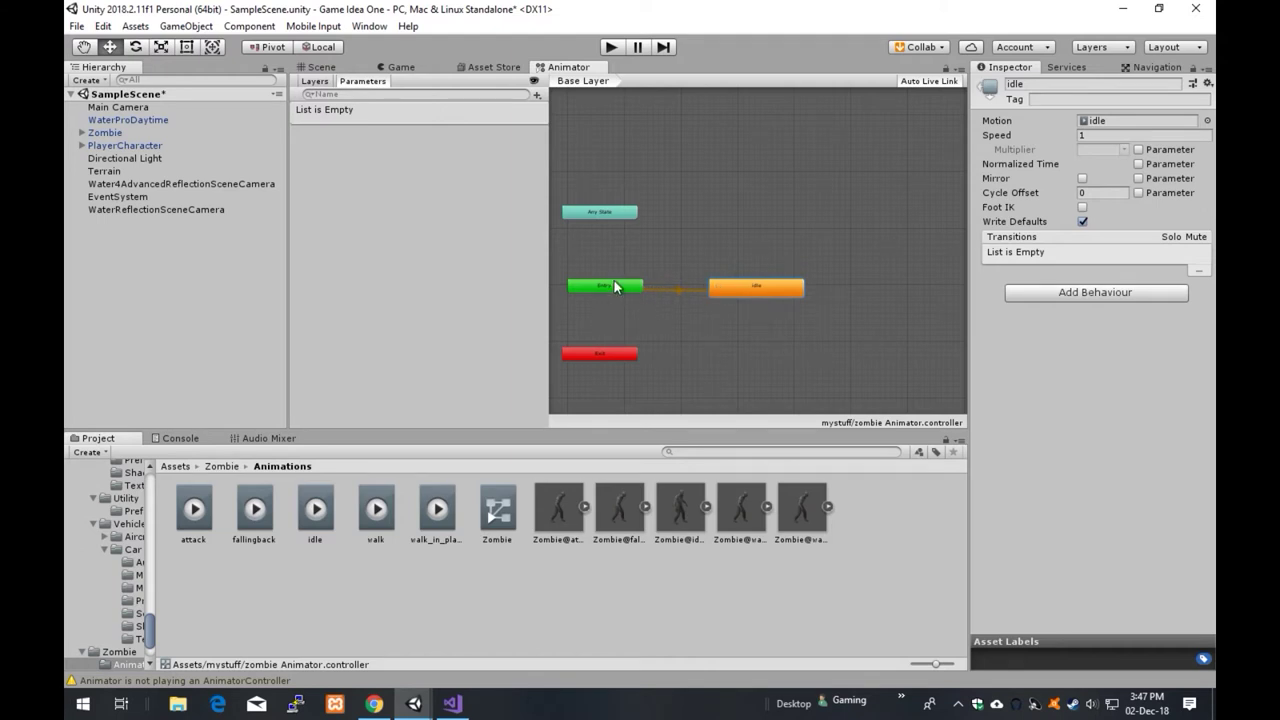
mouse_move(737, 297)
left_mouse_down()
mouse_move(741, 283)
mouse_move(757, 291)
mouse_move(746, 300)
left_mouse_up()
Add the walk, attack and fallingback clips as states, placing walk above idle, attack to its right and fallingback below.
left_click_drag(376, 508, 747, 212)
left_click(197, 512)
left_click_drag(199, 514, 880, 283)
left_click(902, 292)
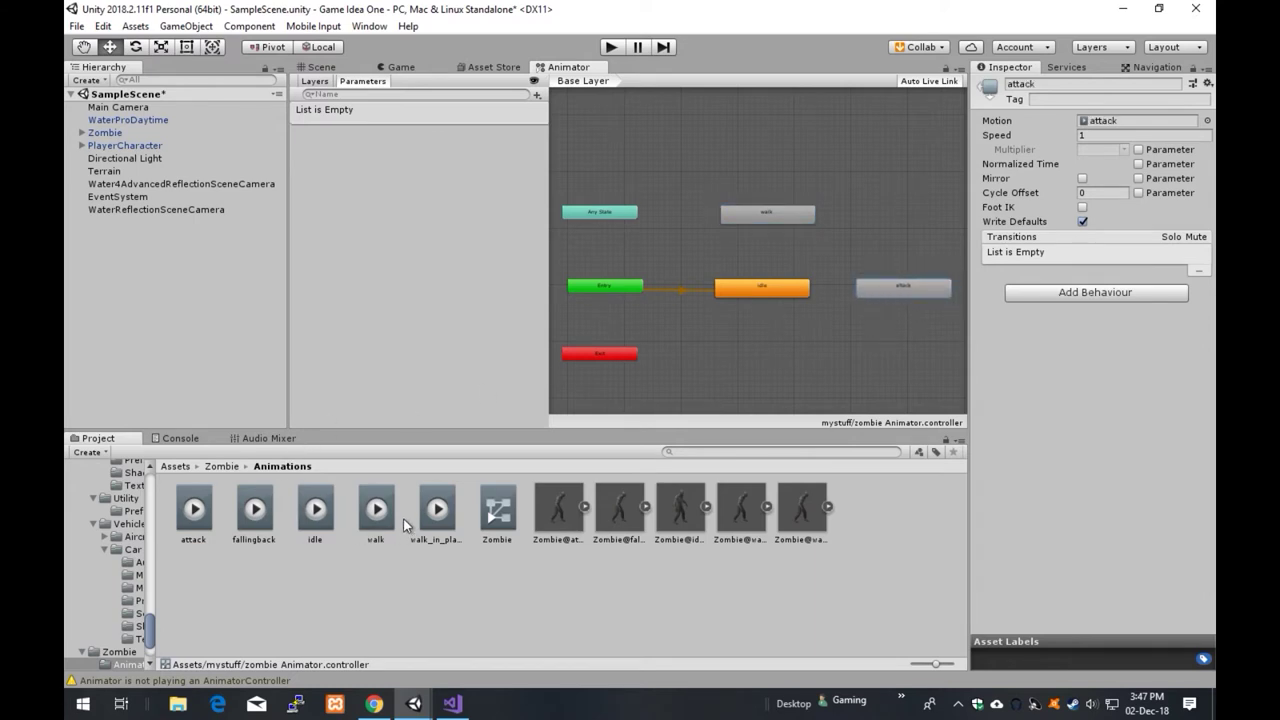
left_click_drag(256, 512, 775, 355)
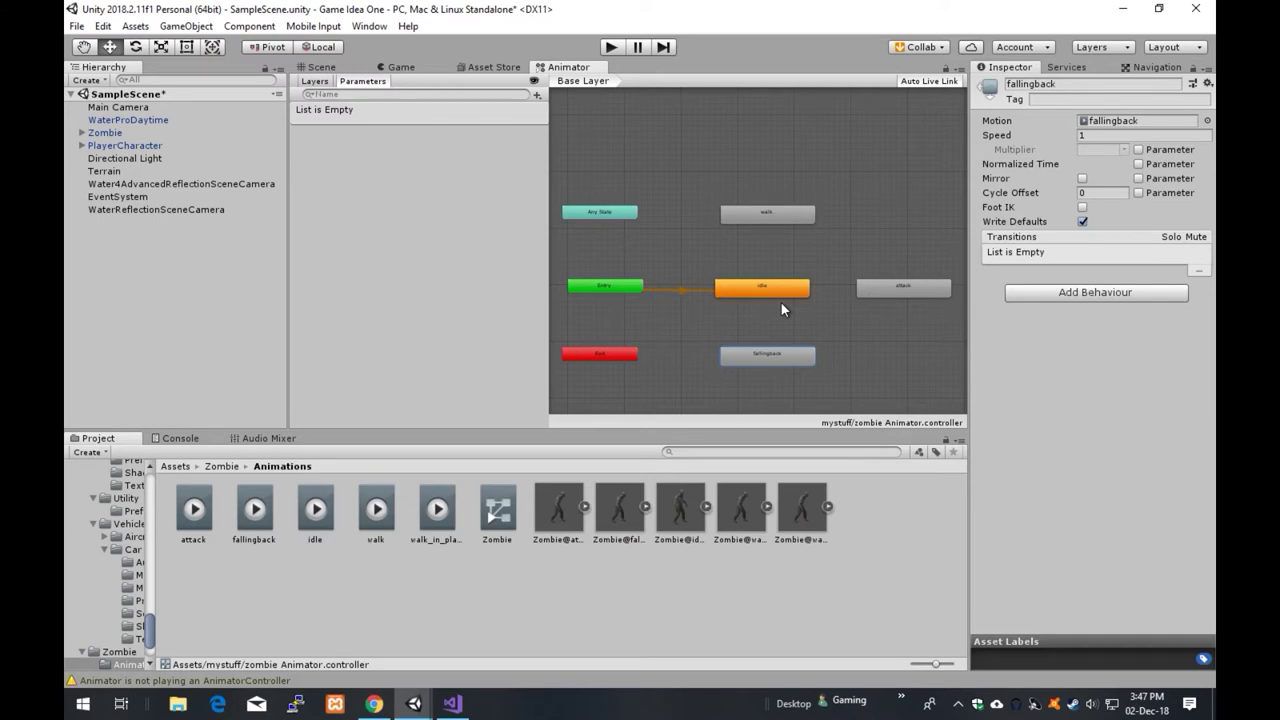
Shift the idle state so it lines up between the walk and fallingback states.
left_click_drag(784, 290, 794, 281)
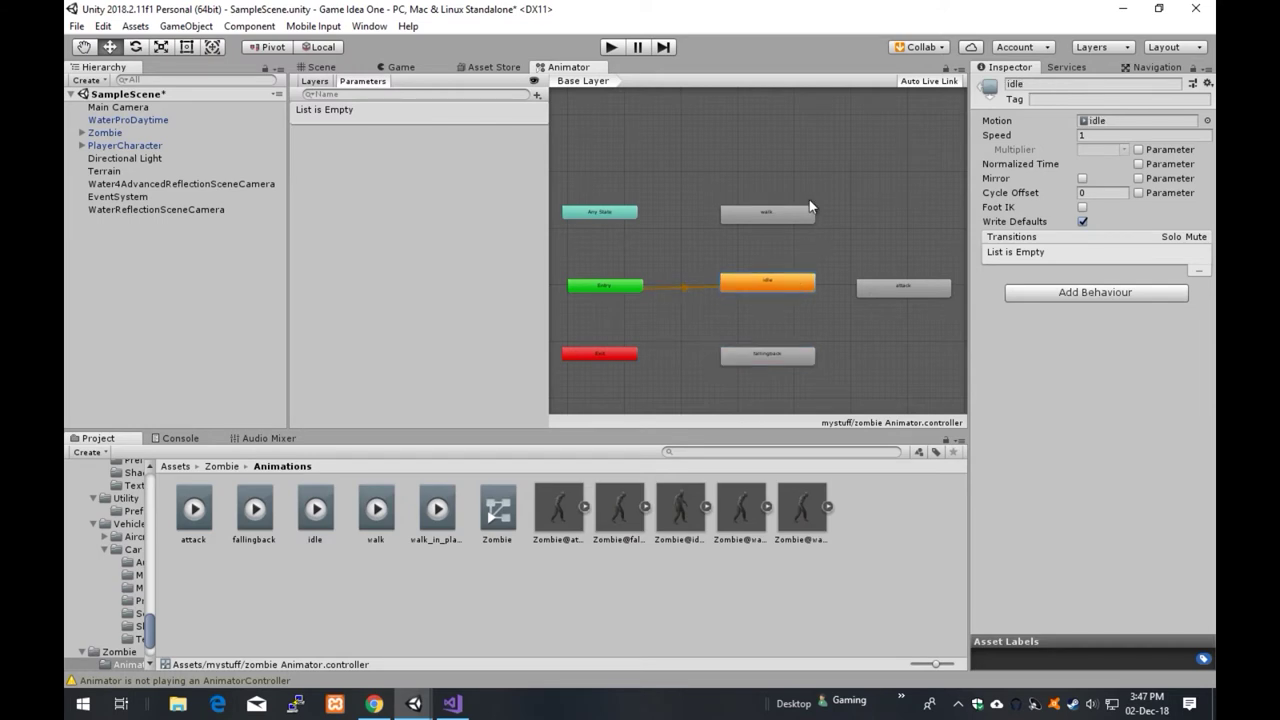
scroll(799, 293, "up", 3)
scroll(799, 293, "down", 2)
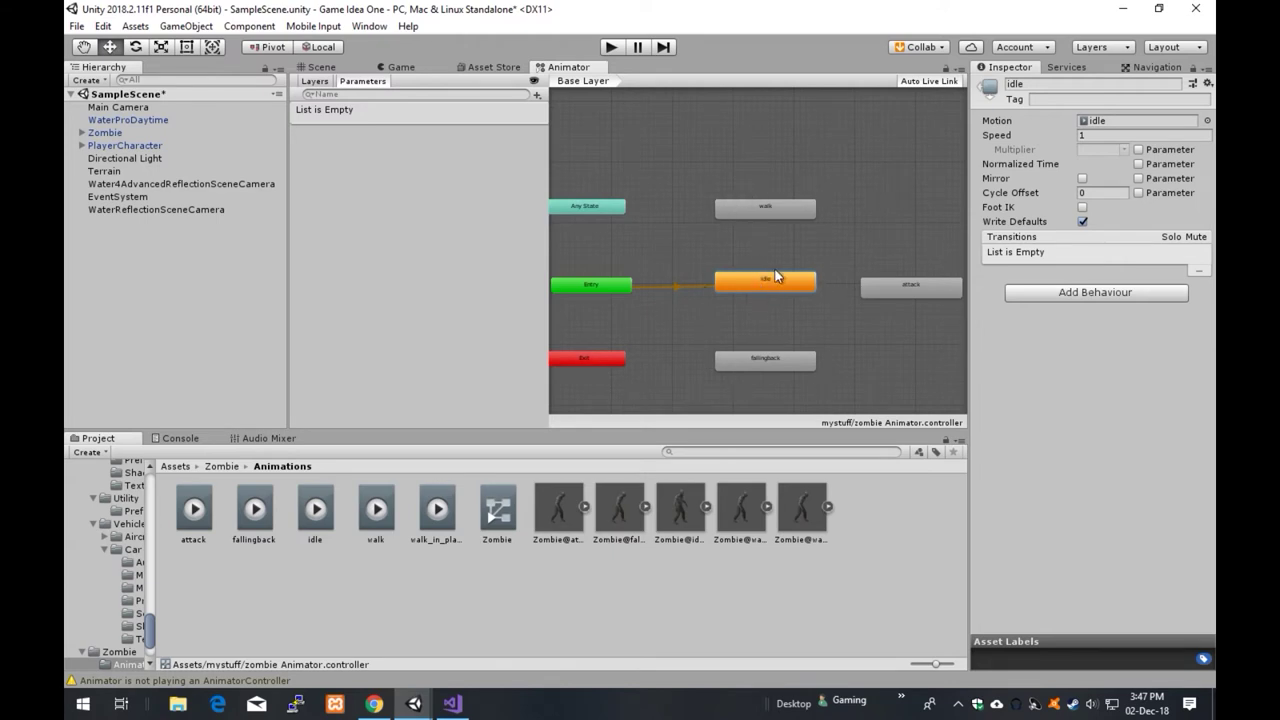
left_click_drag(760, 283, 765, 276)
left_click(758, 210)
left_click(912, 290)
left_click(782, 363)
Create transitions in both directions between the idle and walk states.
left_click(760, 280)
right_click(760, 285)
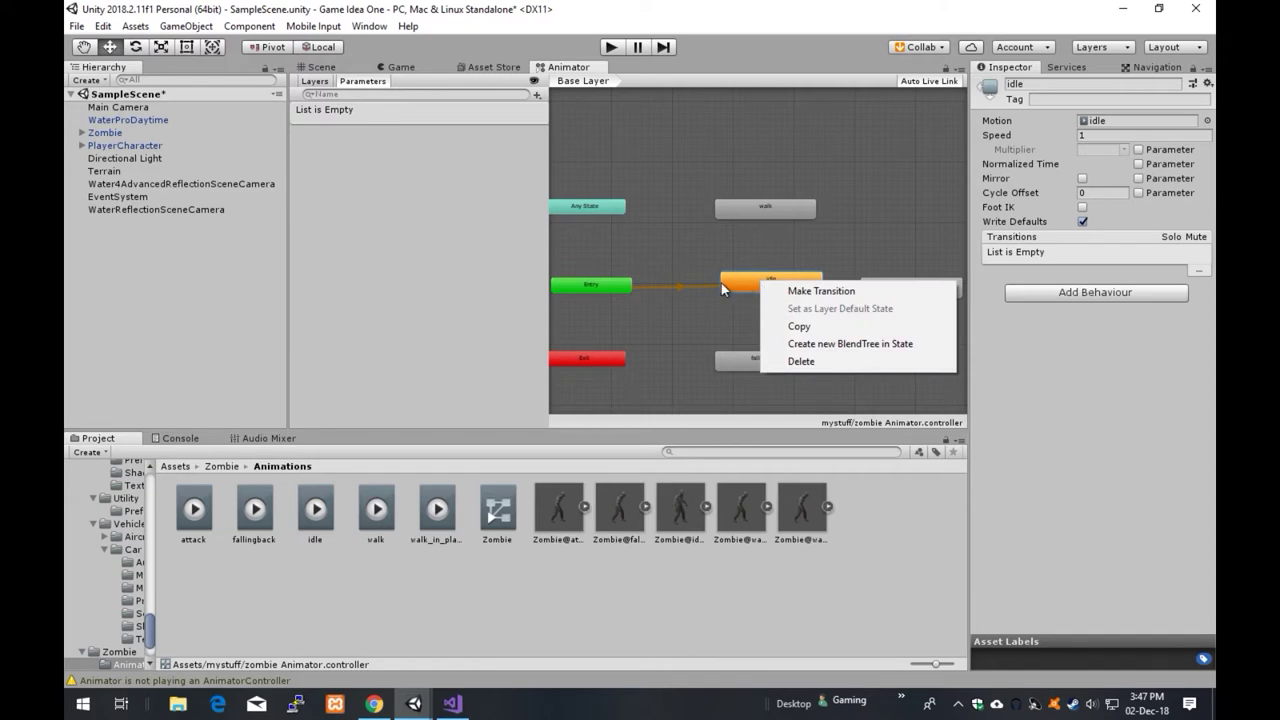
left_click(810, 291)
left_click(783, 209)
right_click(733, 210)
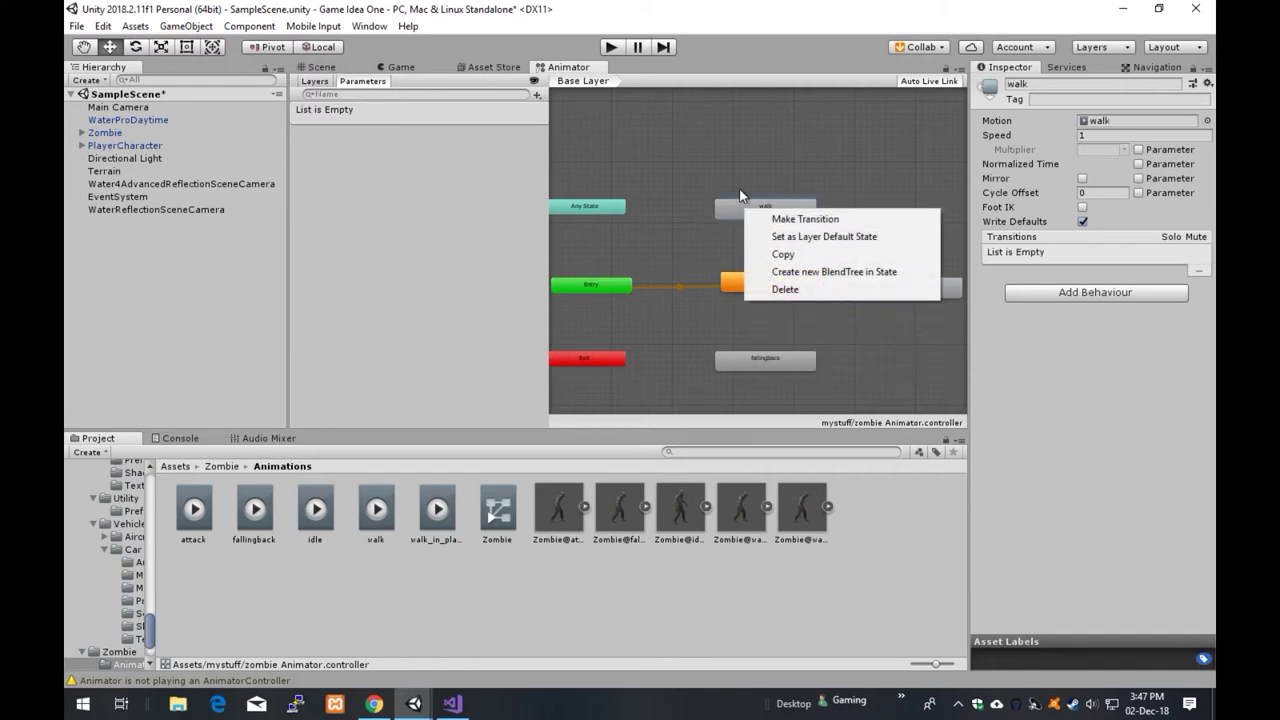
left_click(731, 210)
right_click(766, 213)
left_click(785, 222)
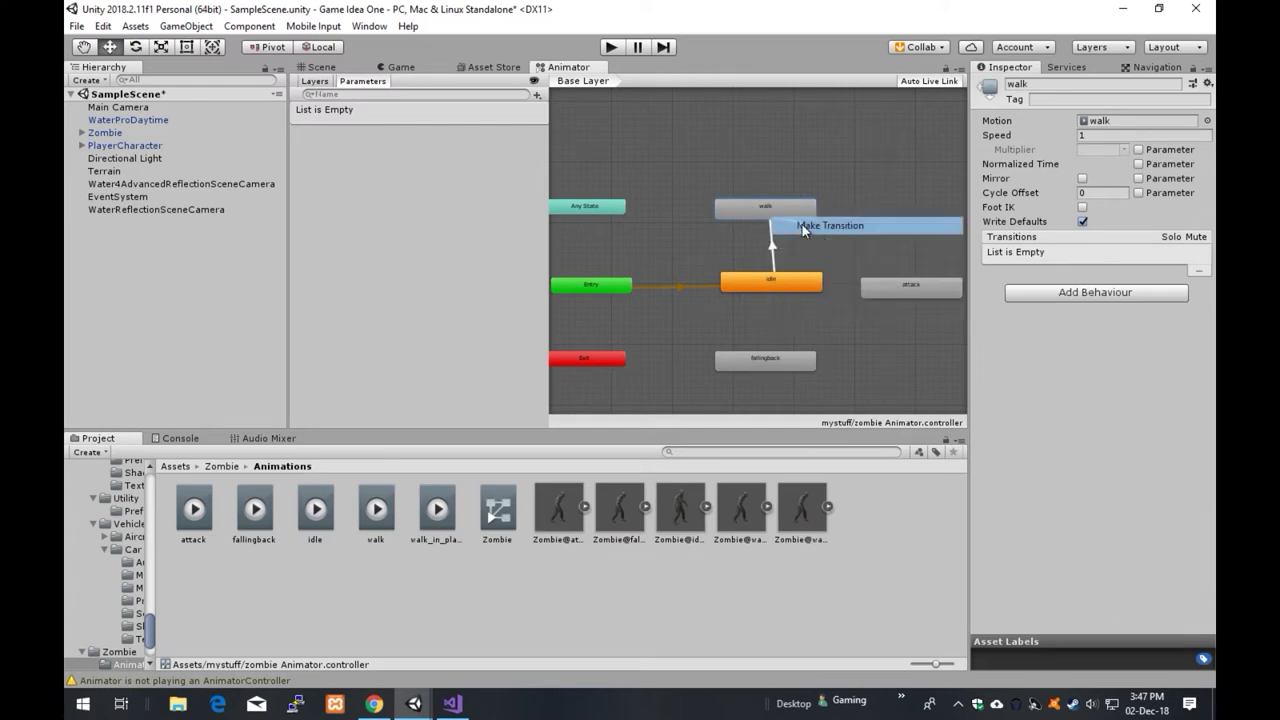
left_click(751, 287)
scroll(810, 250, "up", 2)
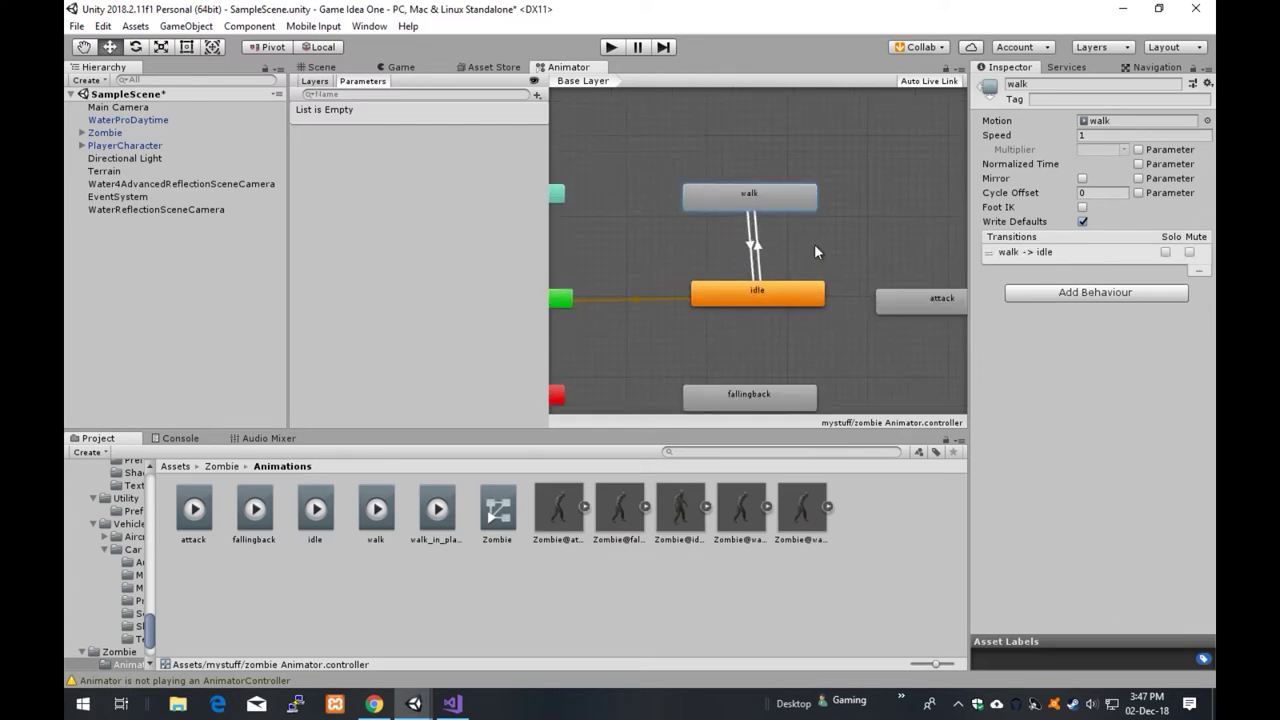
left_click(740, 244)
left_click(731, 240)
left_click(745, 243)
left_click(775, 189)
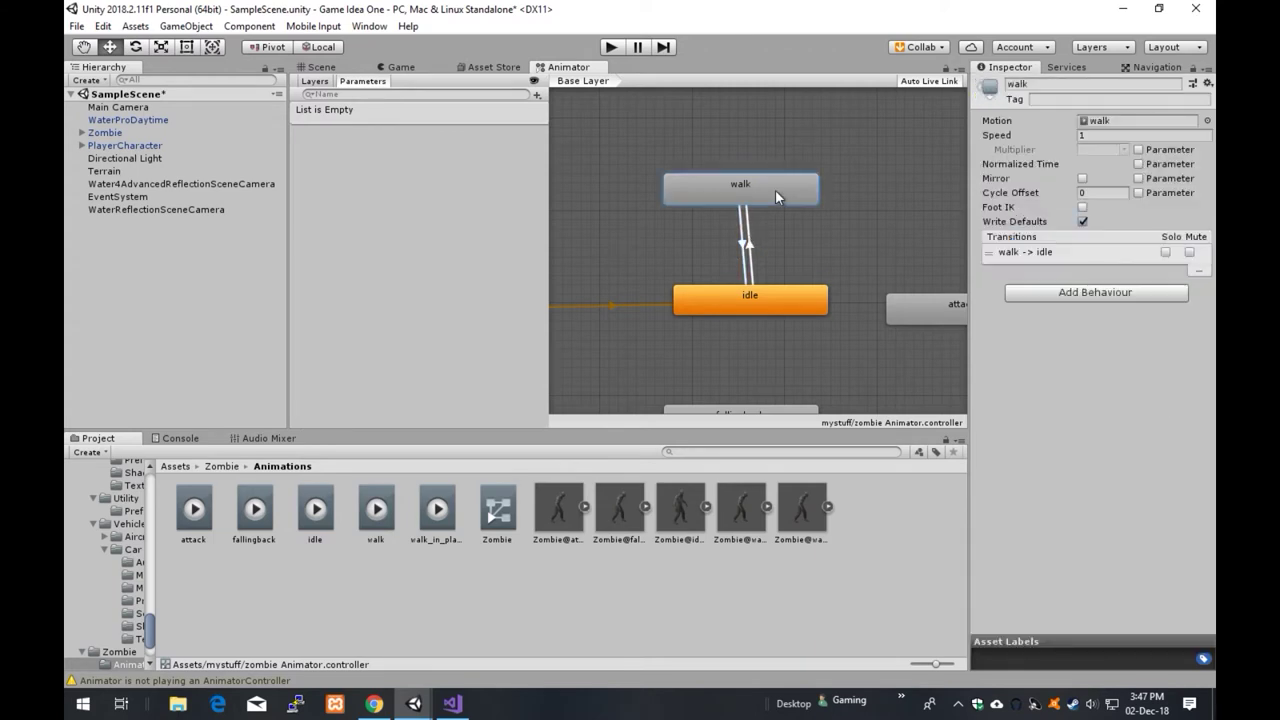
left_click(860, 240)
scroll(860, 238, "down", 1)
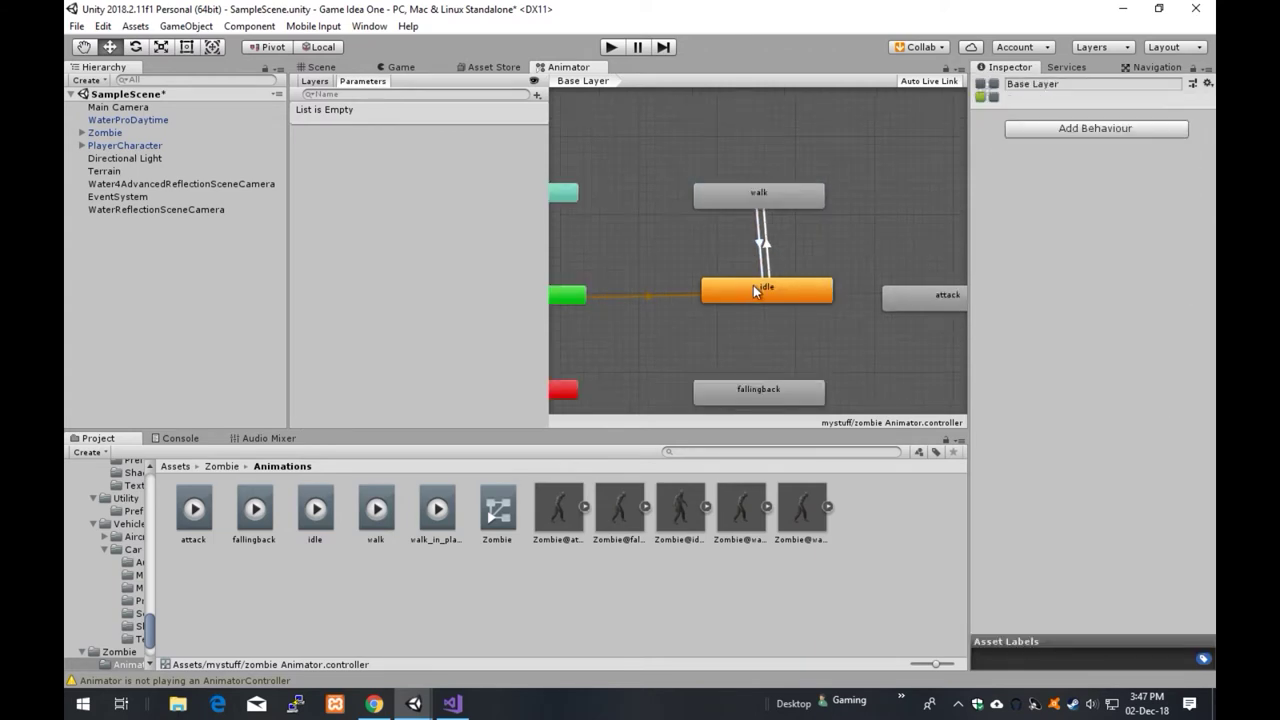
scroll(826, 236, "down", 1)
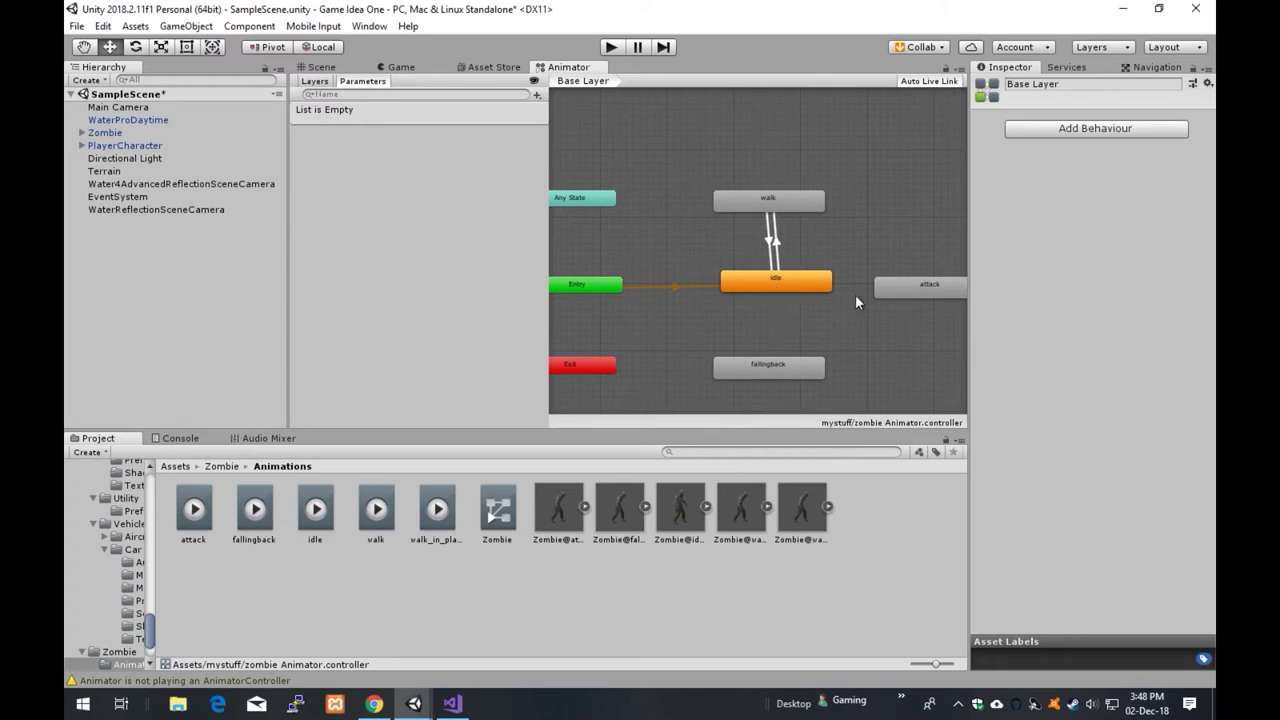
scroll(875, 252, "down", 1)
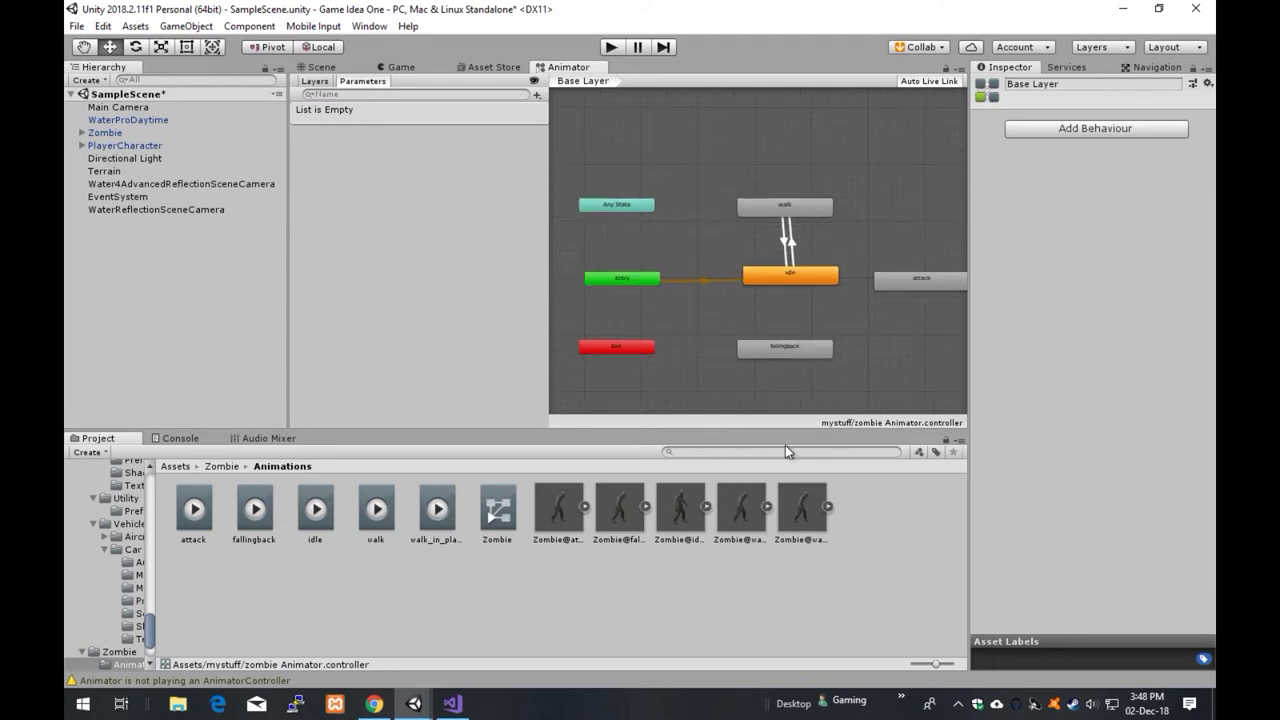
left_click(729, 452)
Create transitions in both directions between the idle and attack states.
left_click(802, 277)
right_click(802, 277)
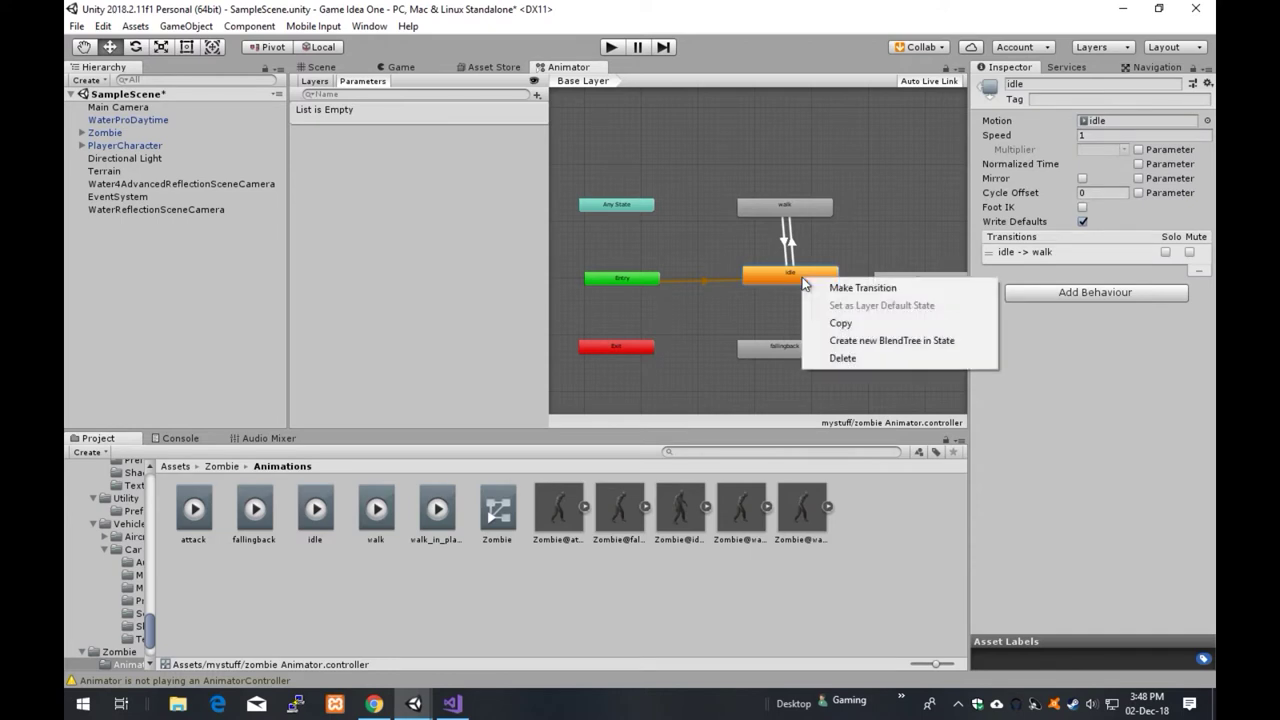
left_click(858, 288)
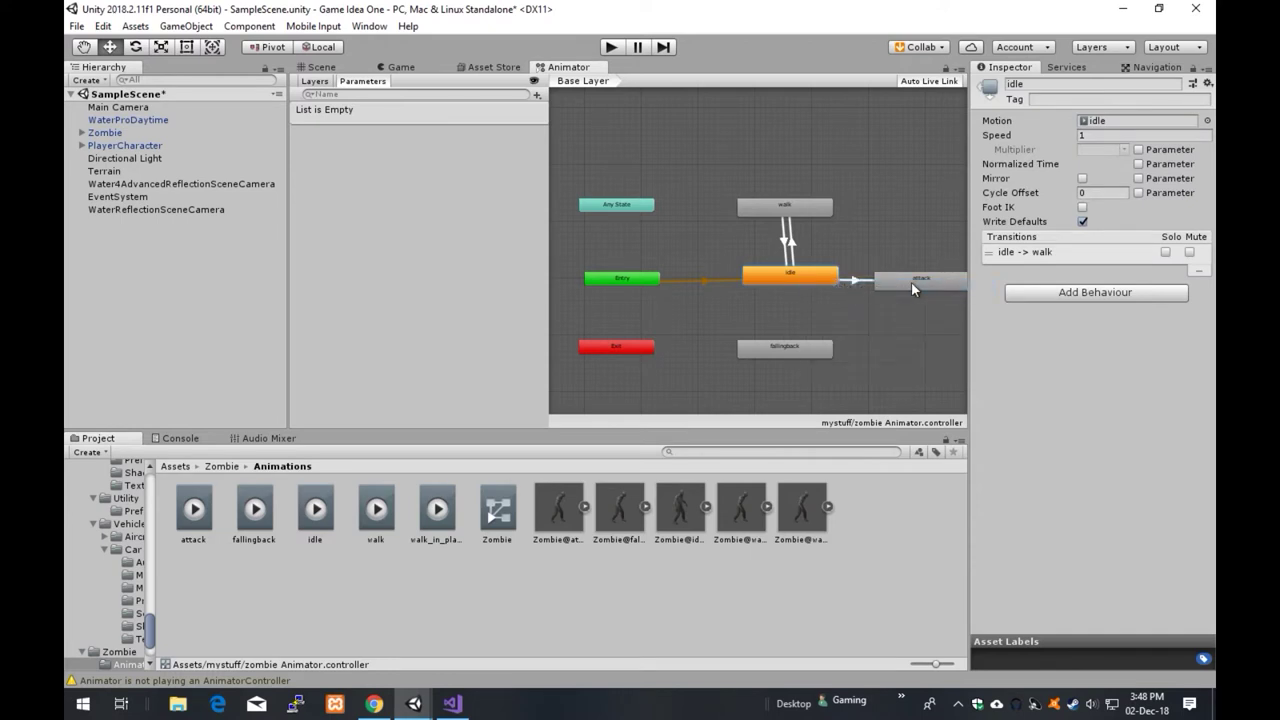
left_click(911, 281)
right_click(938, 294)
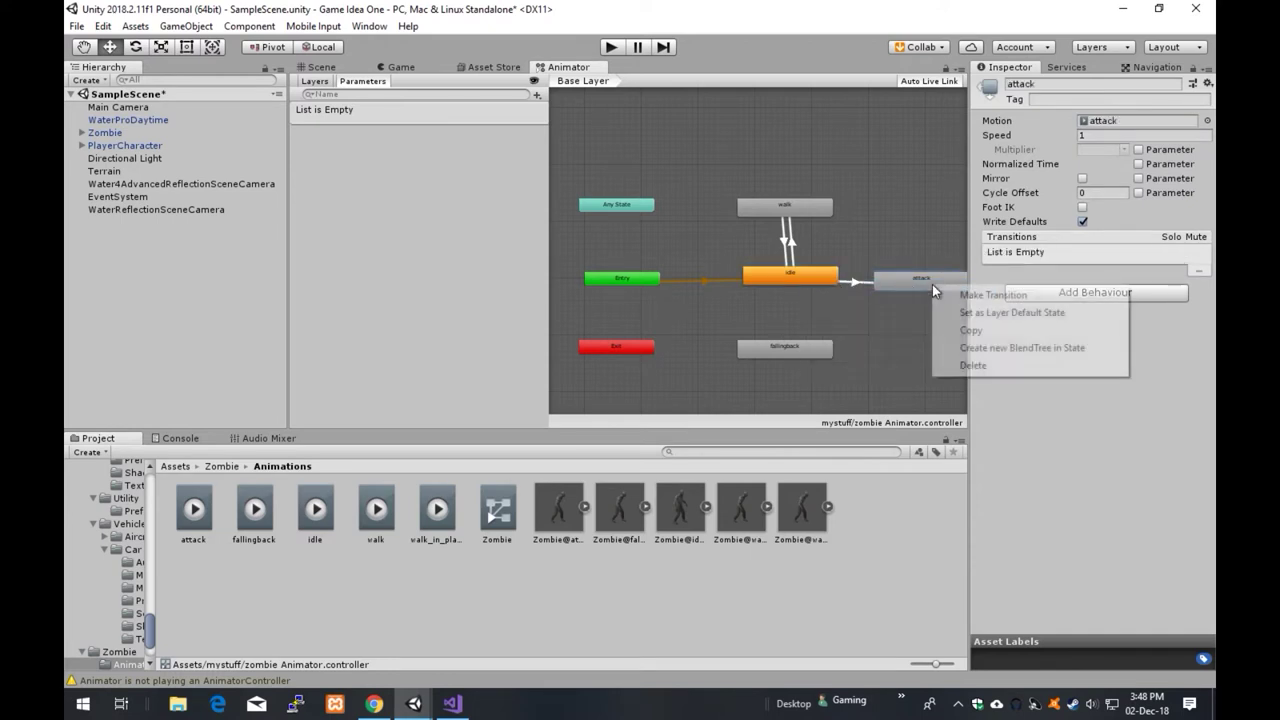
left_click(950, 297)
left_click(807, 277)
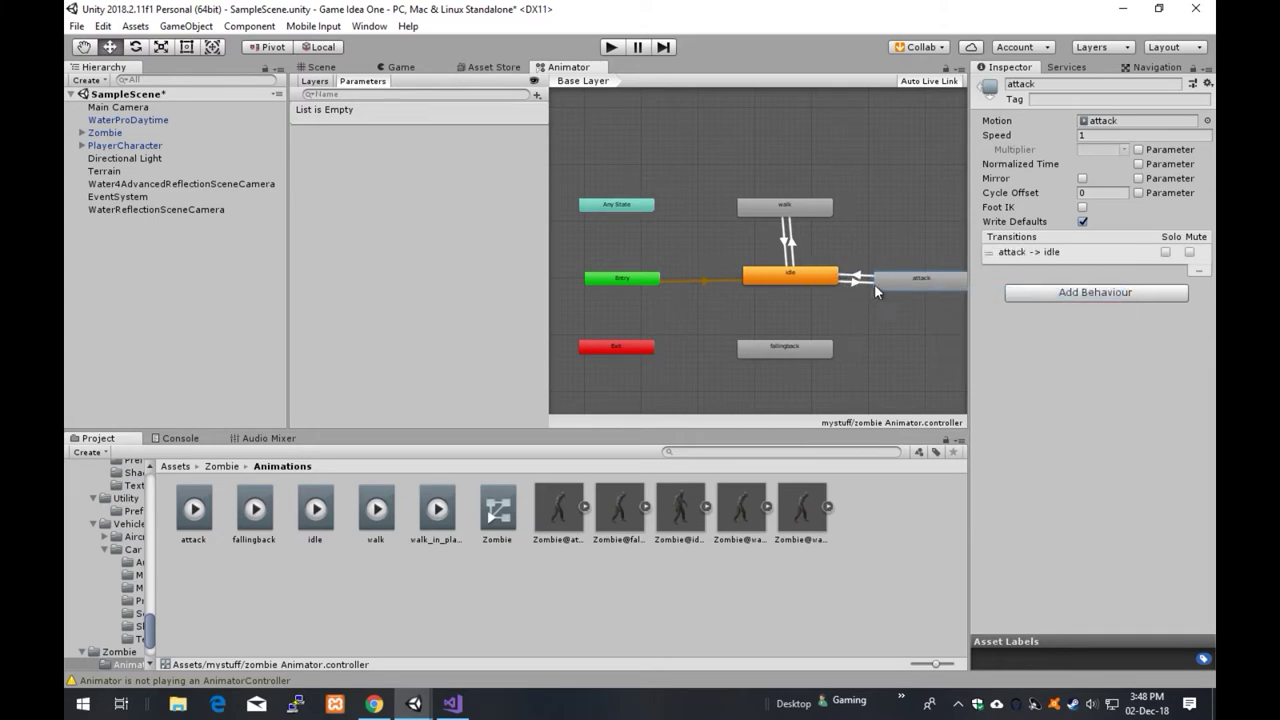
Create transitions in both directions between the walk and attack states.
scroll(874, 284, "up", 3)
scroll(868, 272, "down", 1)
right_click(787, 195)
left_click(830, 200)
left_click(927, 281)
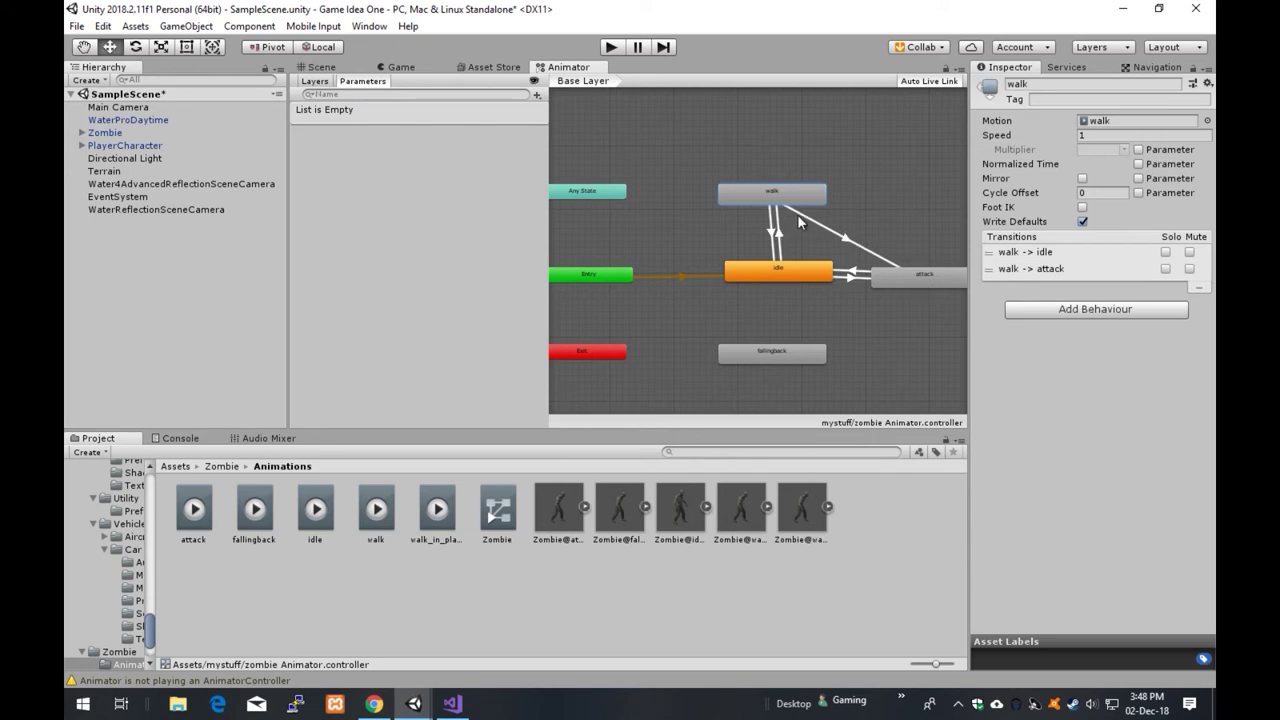
right_click(916, 272)
left_click(943, 283)
left_click(775, 197)
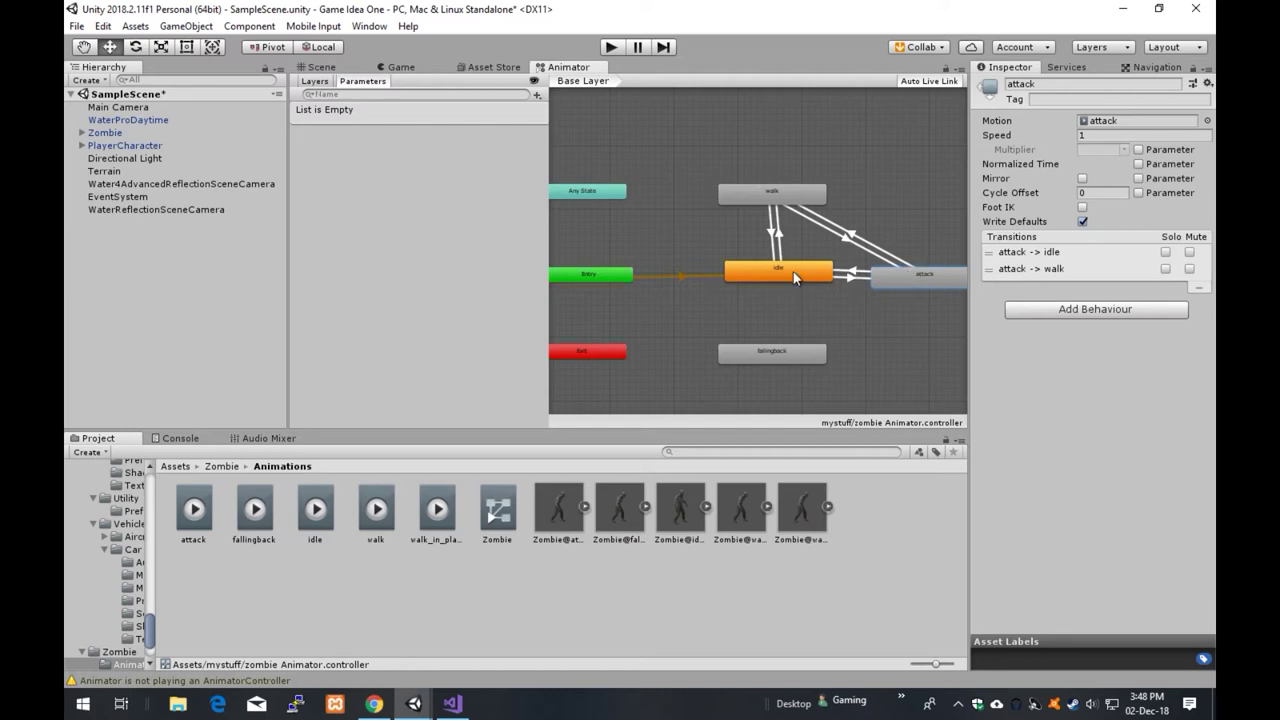
Create transitions in both directions between the fallingback and attack states.
left_click(771, 350)
right_click(771, 350)
left_click(845, 360)
left_click(906, 273)
left_click(907, 277)
right_click(907, 277)
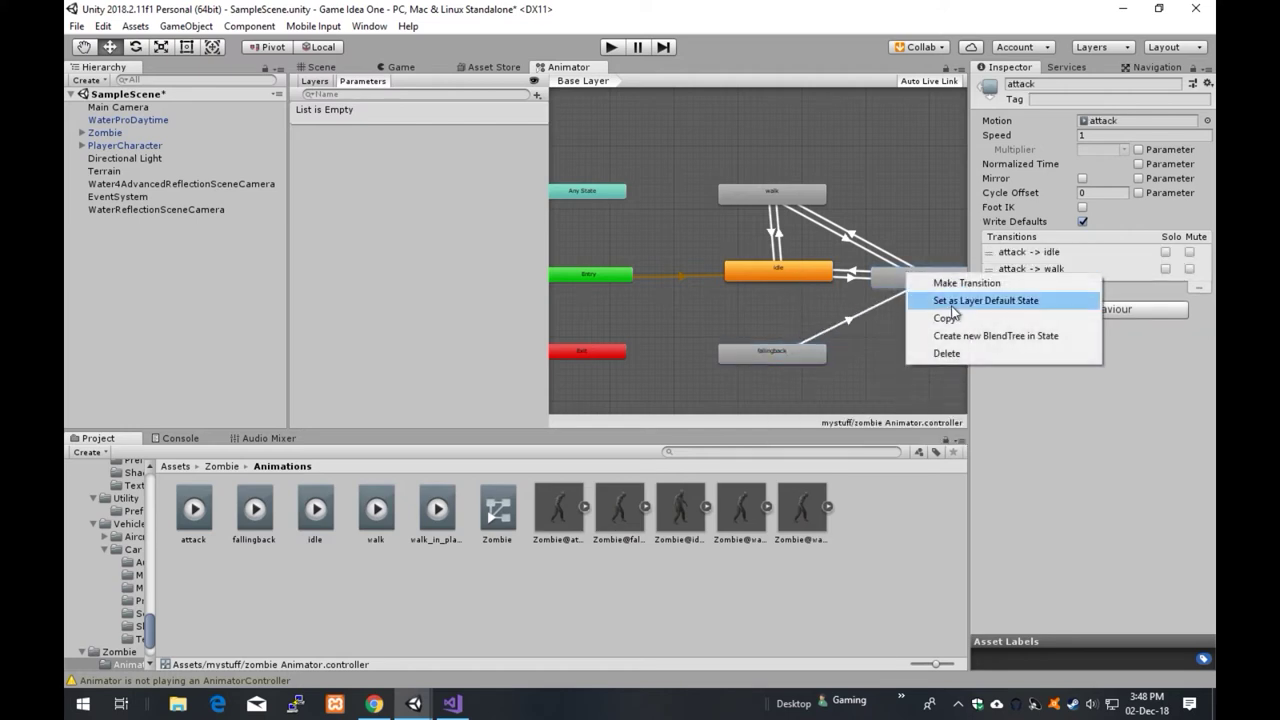
left_click(965, 281)
left_click(742, 361)
scroll(897, 339, "up", 3)
scroll(868, 349, "down", 3)
left_click(791, 354)
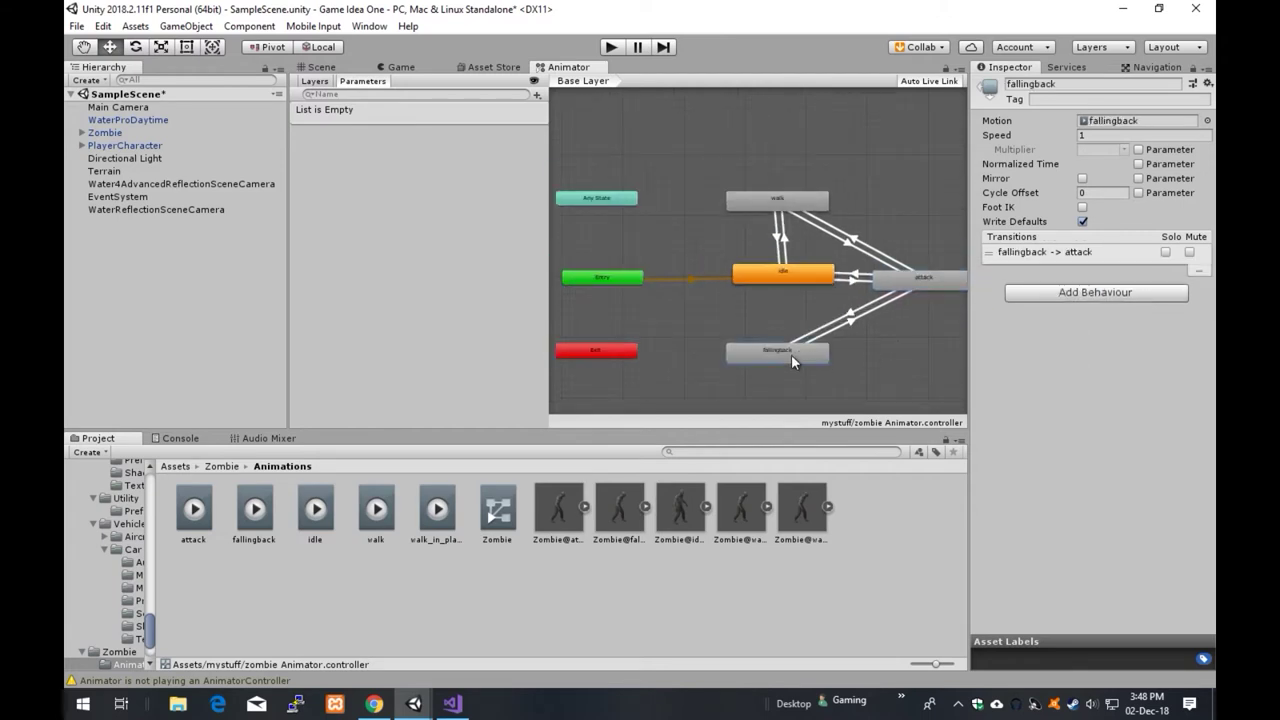
scroll(851, 361, "up", 1)
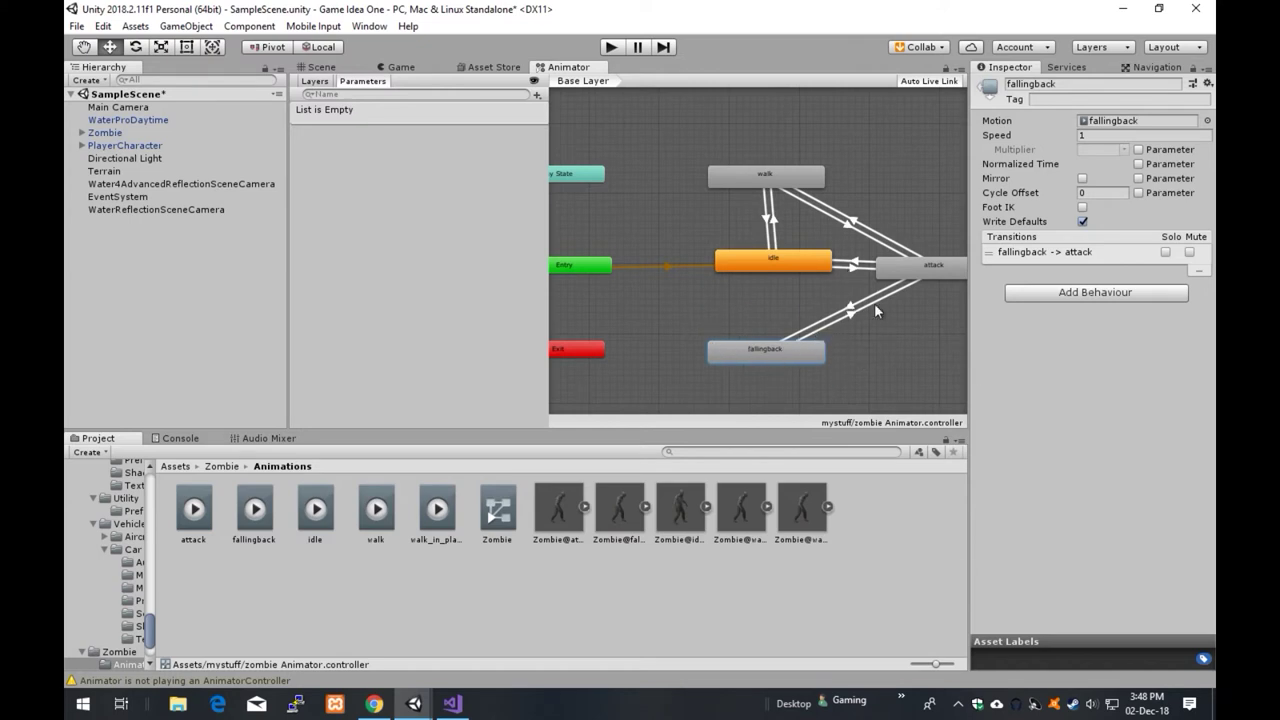
scroll(874, 295, "down", 2)
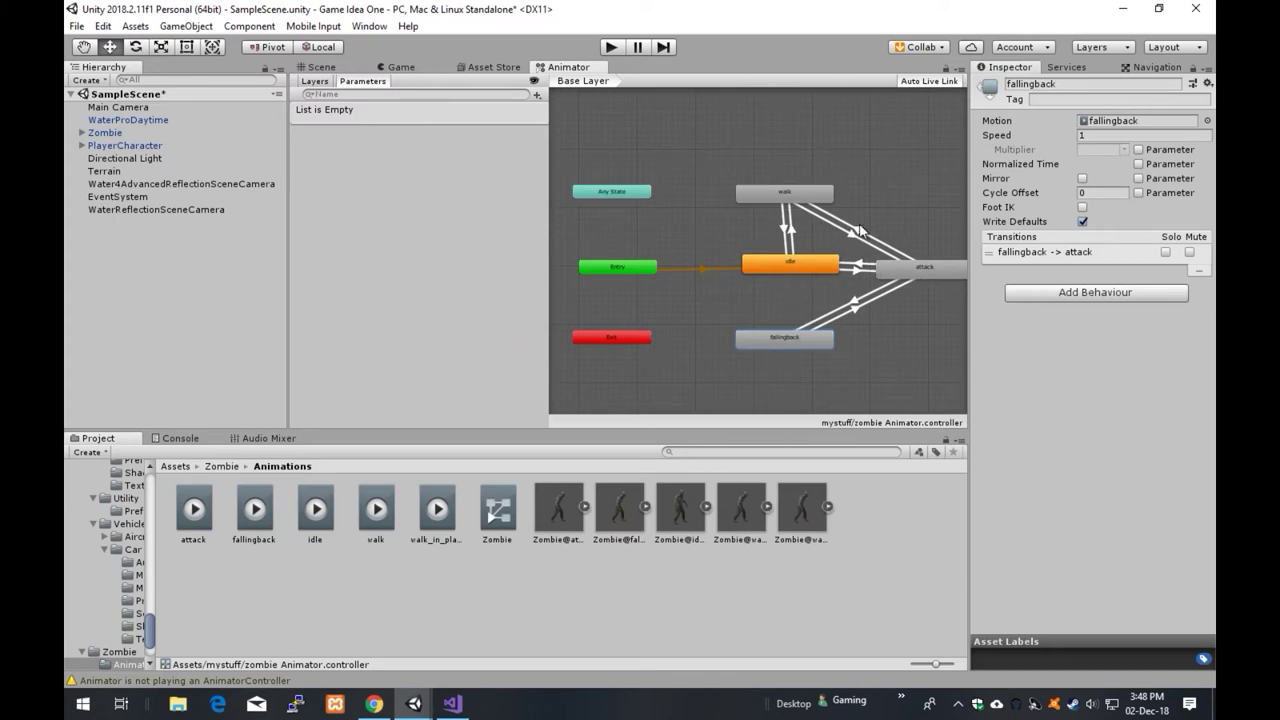
scroll(860, 226, "up", 2)
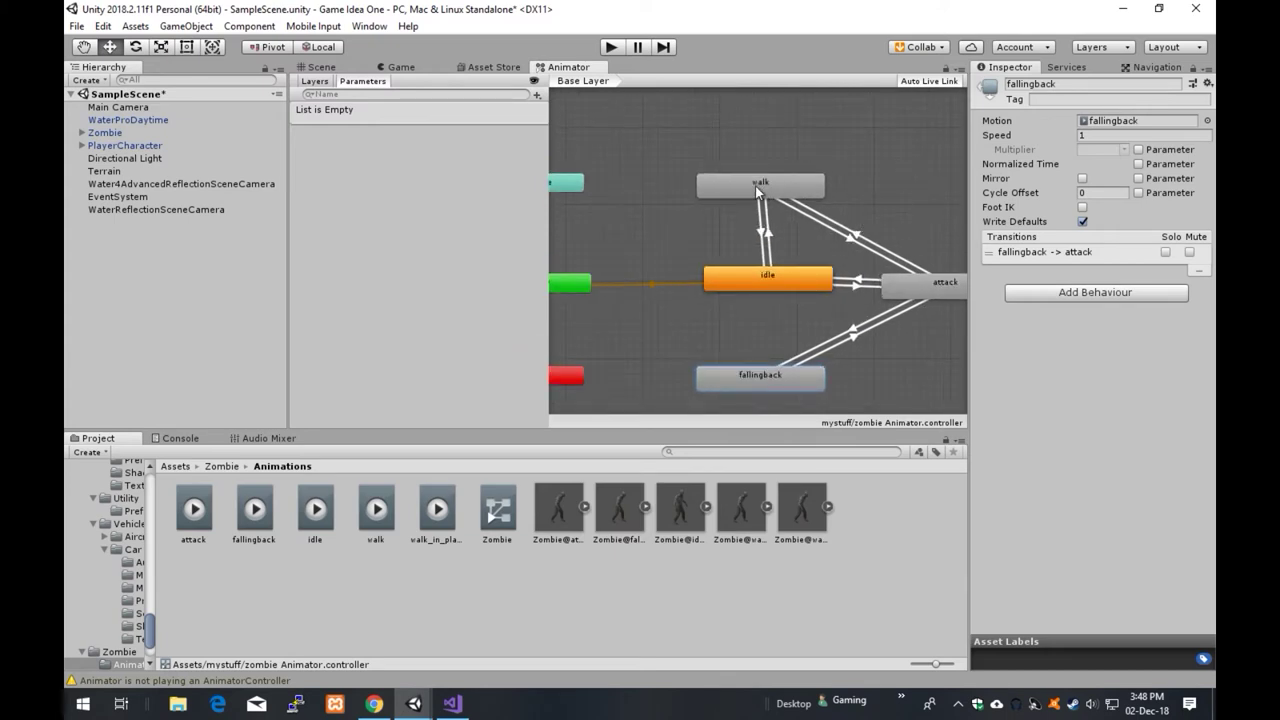